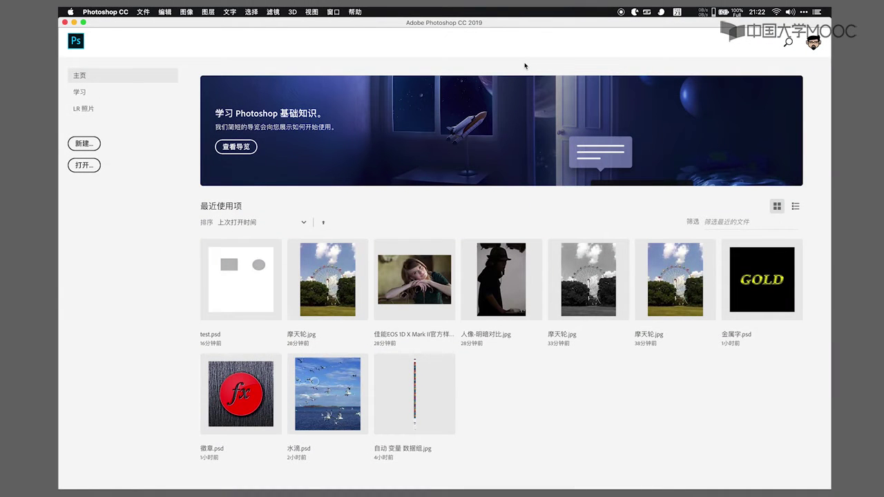
Create a new blank white document, 1000 × 1000 px at 72 ppi.
{"action": "key", "text": "ctrl+n"}
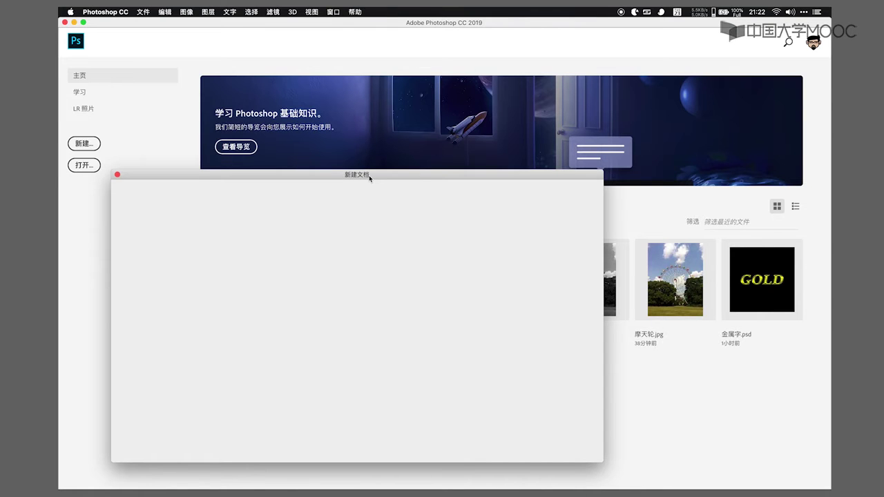
{"action": "left_click_drag", "start_coordinate": [369, 179], "coordinate": [416, 110]}
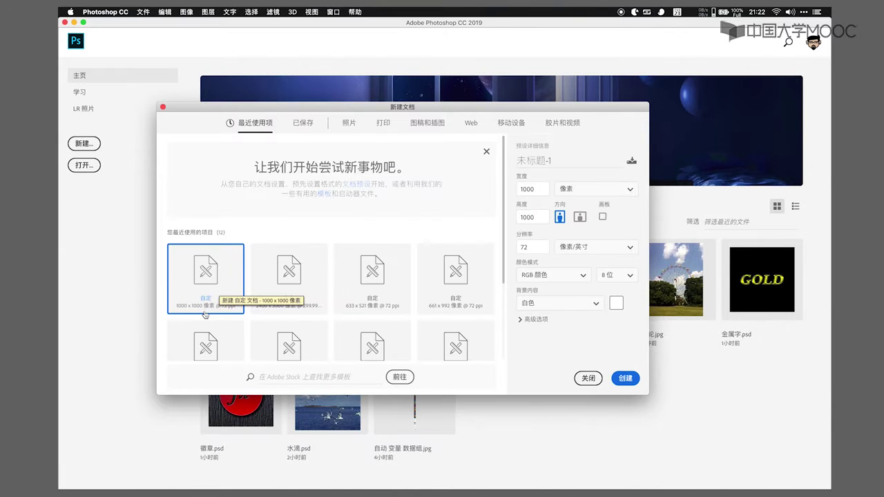
{"action": "left_click", "coordinate": [625, 378]}
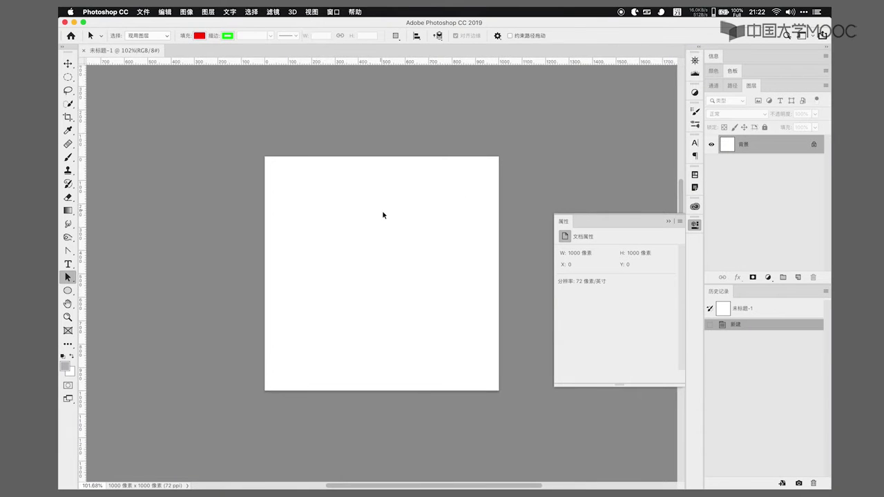
Draw a grey circle with the Ellipse tool, then two wide flat ellipses stacked below it.
{"action": "scroll", "coordinate": [381, 210], "scroll_direction": "up", "scroll_amount": 3}
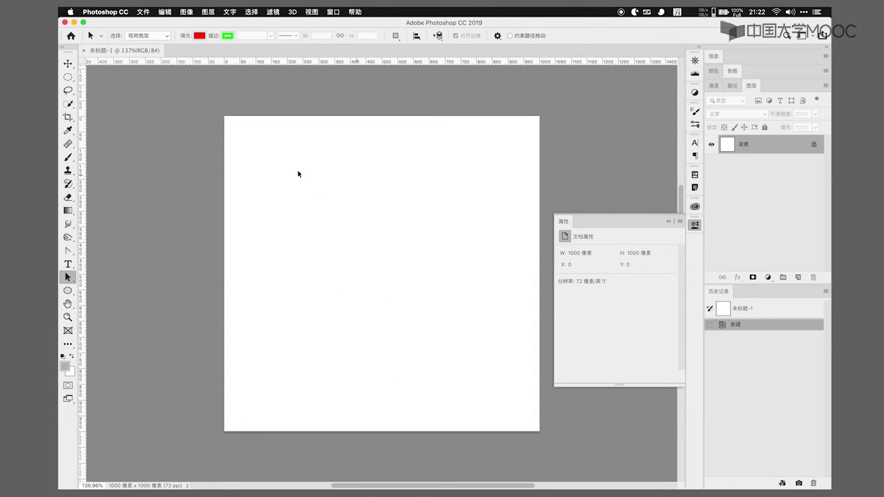
{"action": "left_click", "coordinate": [68, 291]}
{"action": "left_click_drag", "start_coordinate": [332, 167], "coordinate": [437, 281]}
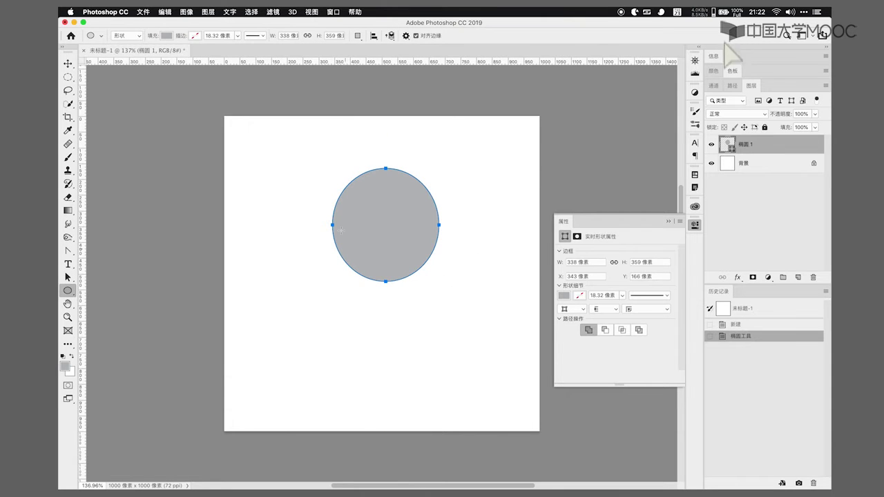
{"action": "left_click_drag", "start_coordinate": [275, 315], "coordinate": [480, 345]}
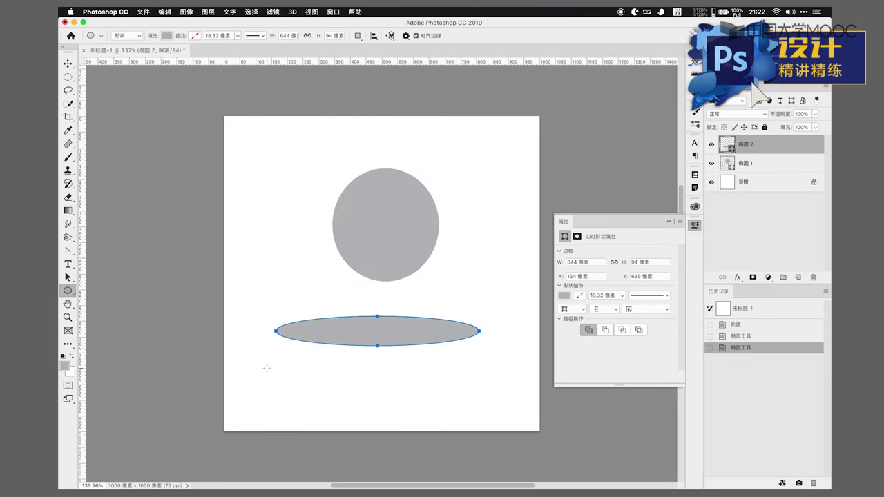
{"action": "left_click_drag", "start_coordinate": [265, 370], "coordinate": [504, 401]}
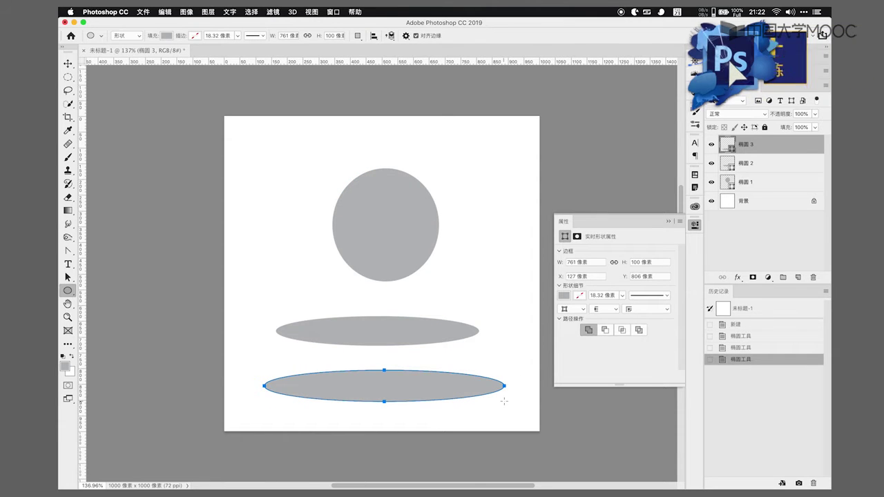
{"action": "scroll", "coordinate": [411, 362], "scroll_direction": "up", "scroll_amount": 3}
{"action": "scroll", "coordinate": [411, 362], "scroll_direction": "down", "scroll_amount": 5}
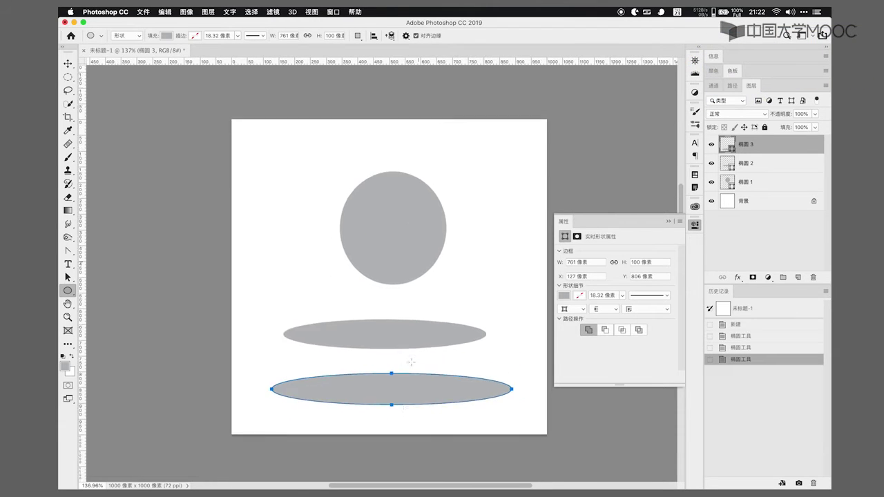
Delete all three ellipse layers and add an empty layer, 图层 1, above the background.
{"action": "scroll", "coordinate": [411, 361], "scroll_direction": "up", "scroll_amount": 1}
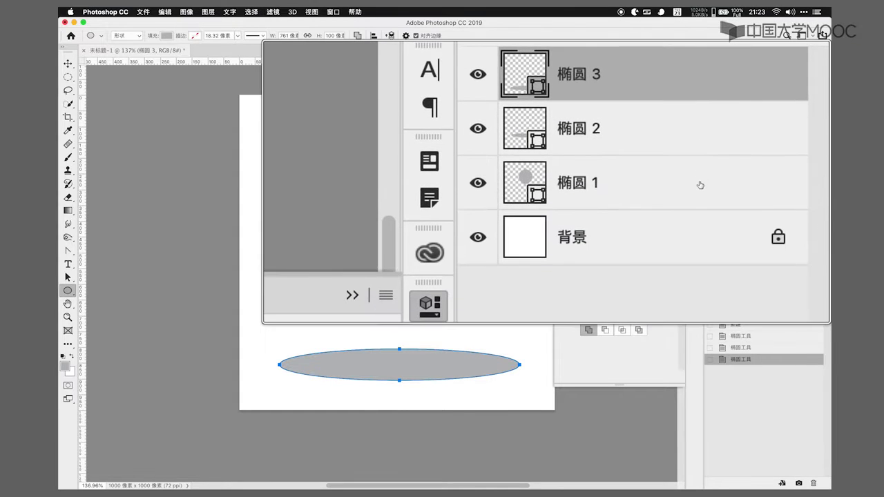
{"action": "left_click", "coordinate": [700, 185], "text": "shift"}
{"action": "key", "text": "Delete"}
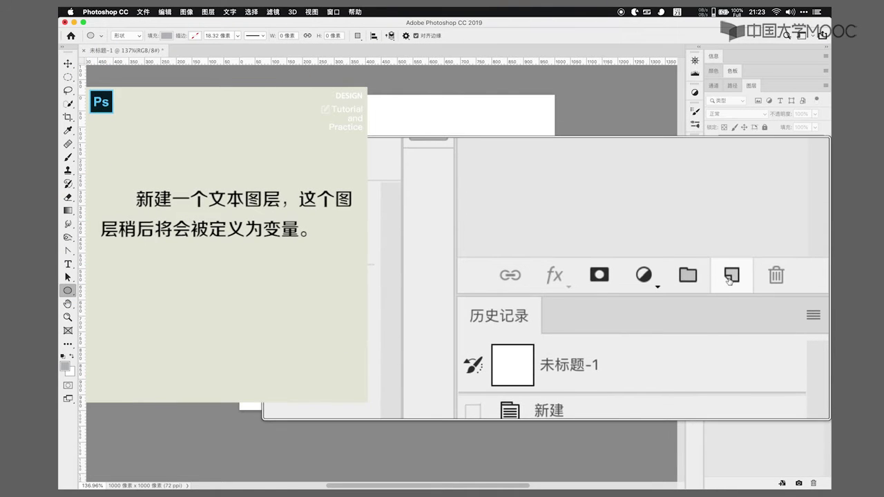
{"action": "left_click", "coordinate": [732, 303]}
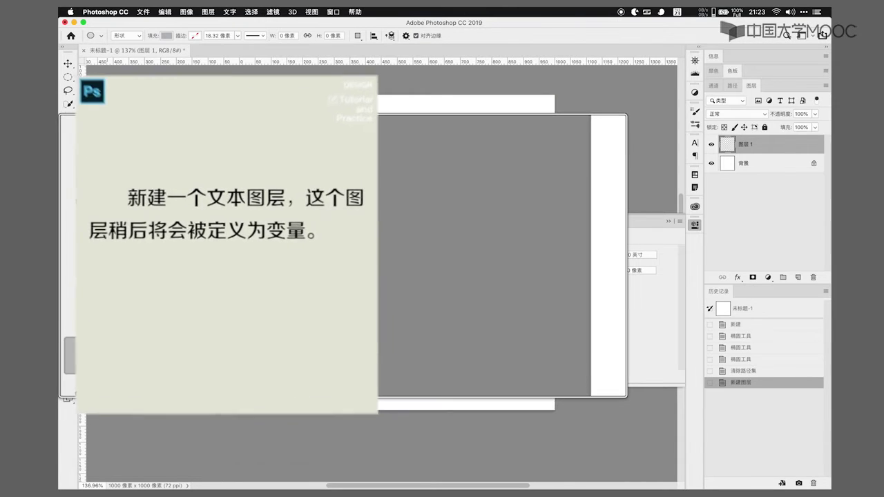
{"action": "left_click", "coordinate": [67, 264]}
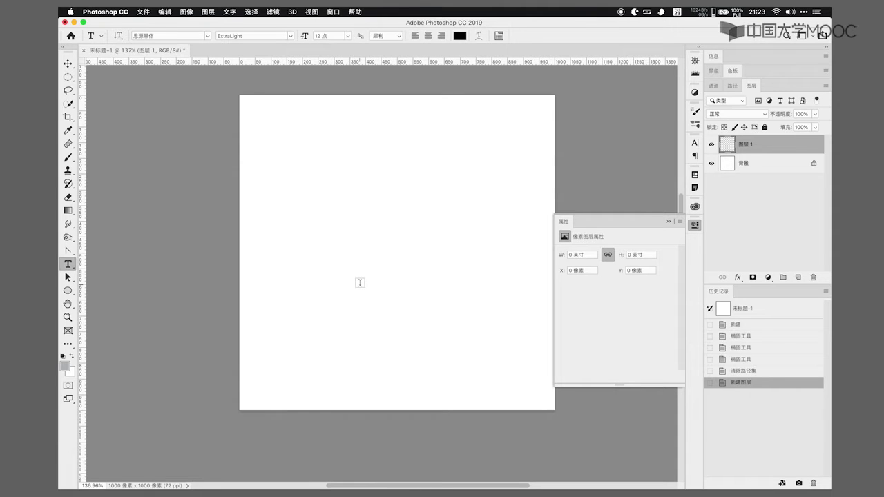
Add placeholder text 'Lorem Ipsum' at 79 pt, centre-aligned, moved to the canvas centre.
{"action": "left_click", "coordinate": [322, 295]}
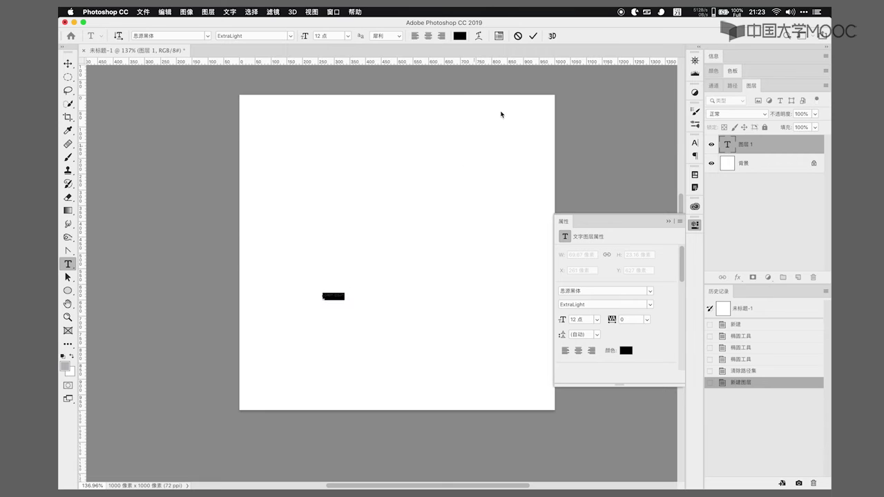
{"action": "left_click", "coordinate": [533, 36]}
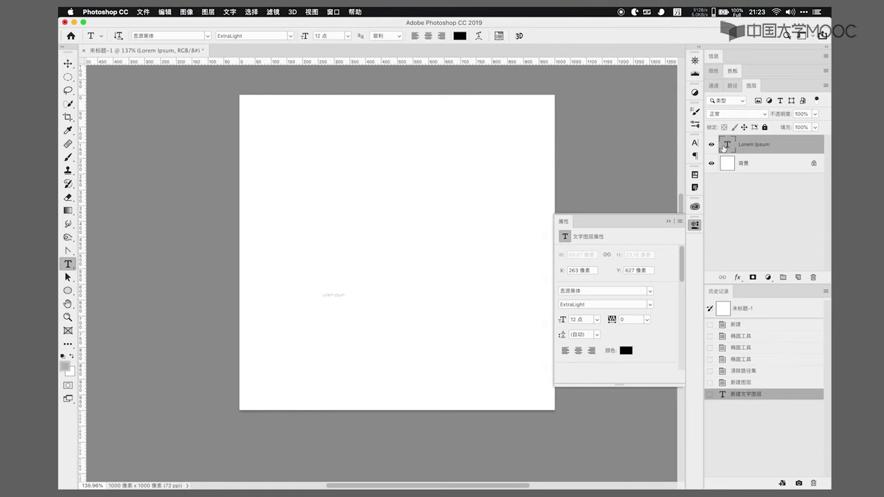
{"action": "left_click", "coordinate": [694, 144]}
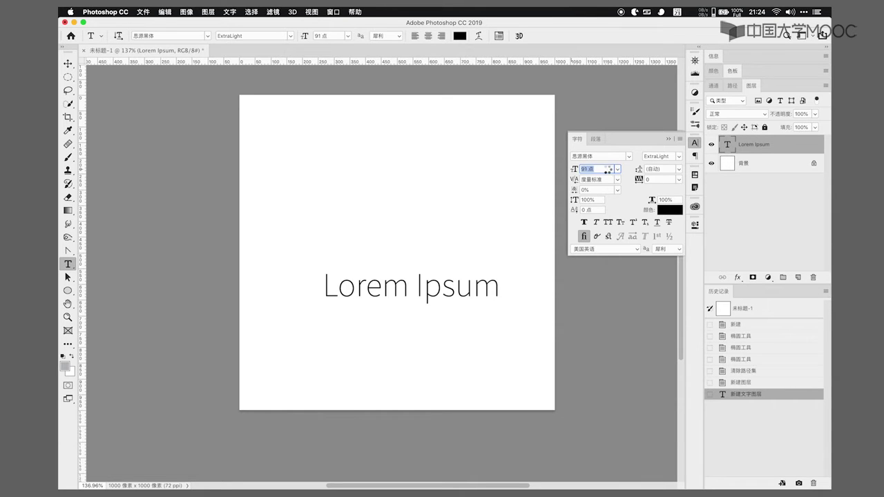
{"action": "key", "text": "Return"}
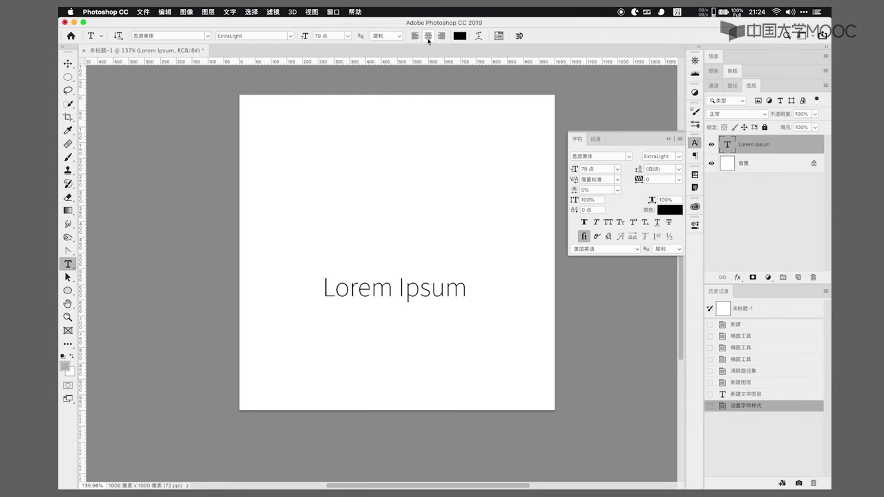
{"action": "left_click", "coordinate": [427, 39]}
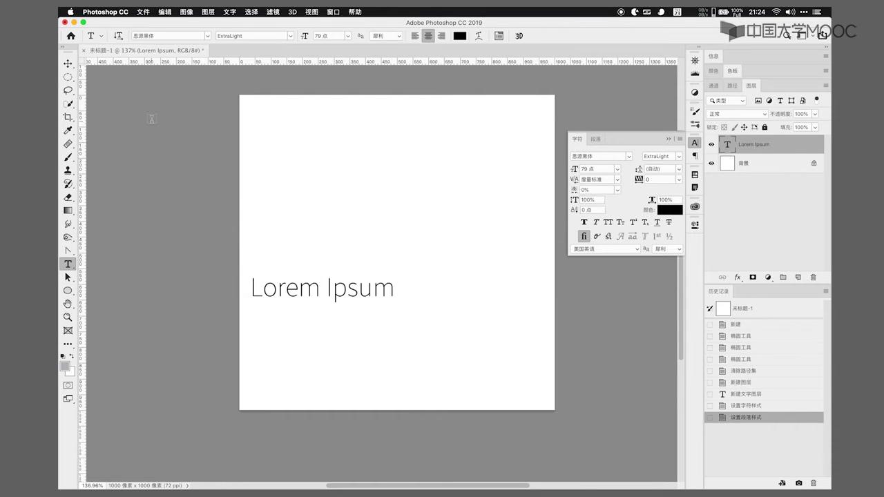
{"action": "key", "text": "v"}
{"action": "mouse_move", "coordinate": [331, 284]}
{"action": "left_mouse_down"}
{"action": "mouse_move", "coordinate": [407, 272]}
{"action": "mouse_move", "coordinate": [393, 272]}
{"action": "mouse_move", "coordinate": [388, 287]}
{"action": "left_mouse_up"}
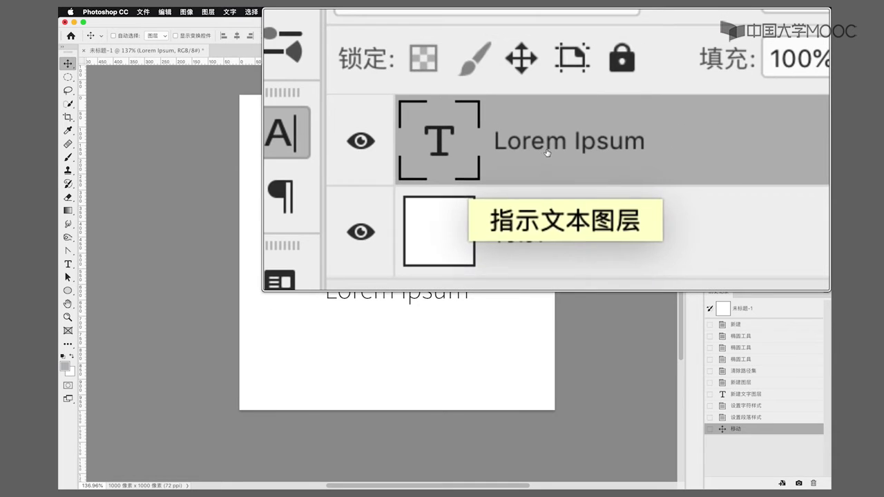
Rename the Lorem Ipsum text layer to 姓名 by typing its pinyin.
{"action": "double_click", "coordinate": [546, 148]}
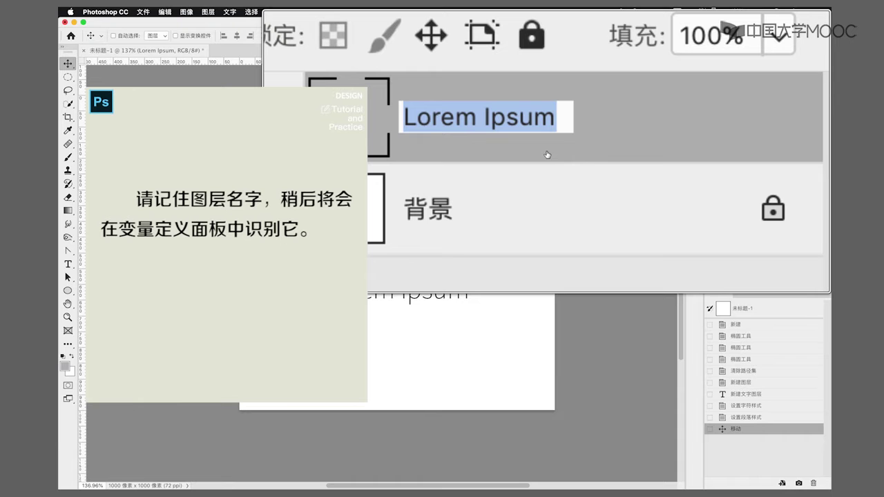
{"action": "type", "text": "xy my"}
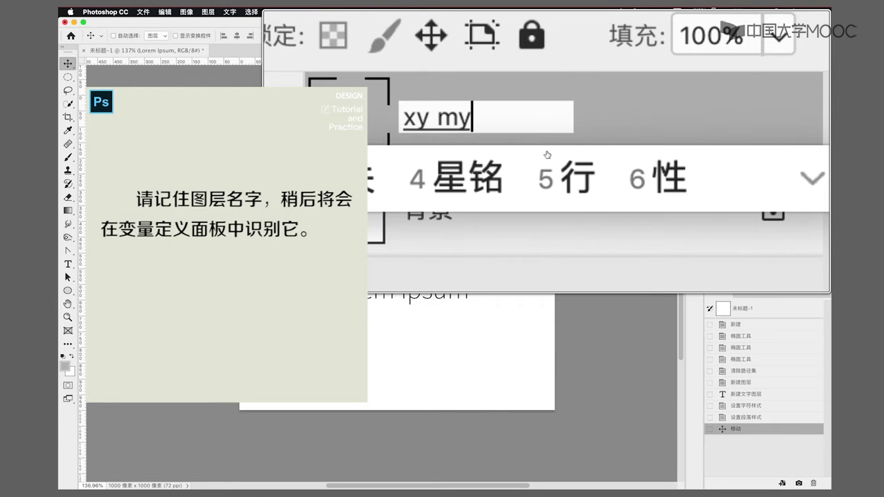
{"action": "key", "text": "space"}
{"action": "key", "text": "Return"}
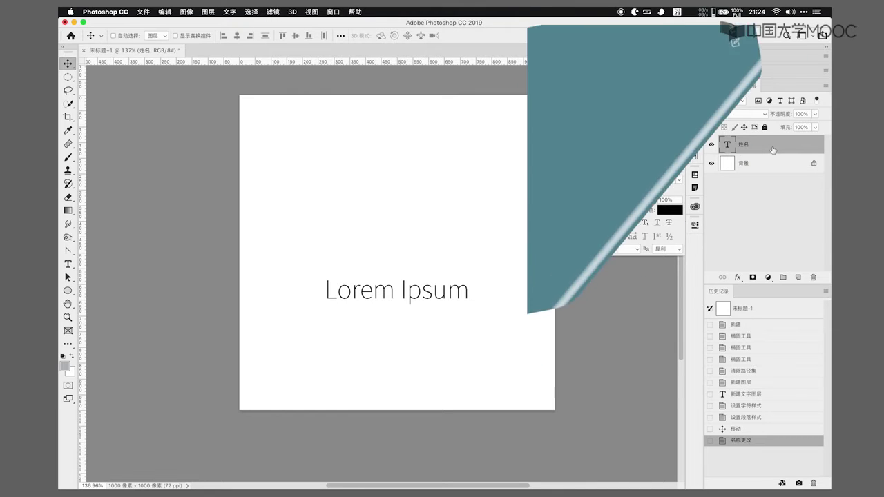
{"action": "left_click", "coordinate": [188, 12]}
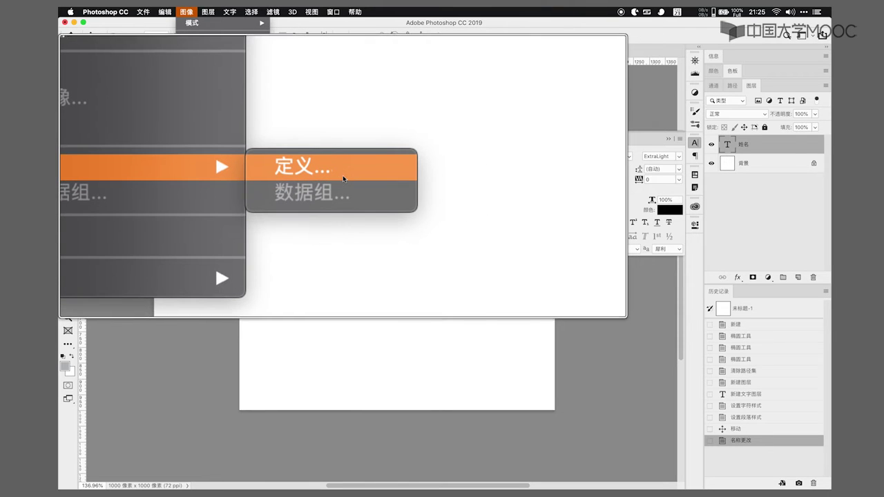
Define a Text Replacement variable named name for the 姓名 layer.
{"action": "left_click", "coordinate": [343, 175]}
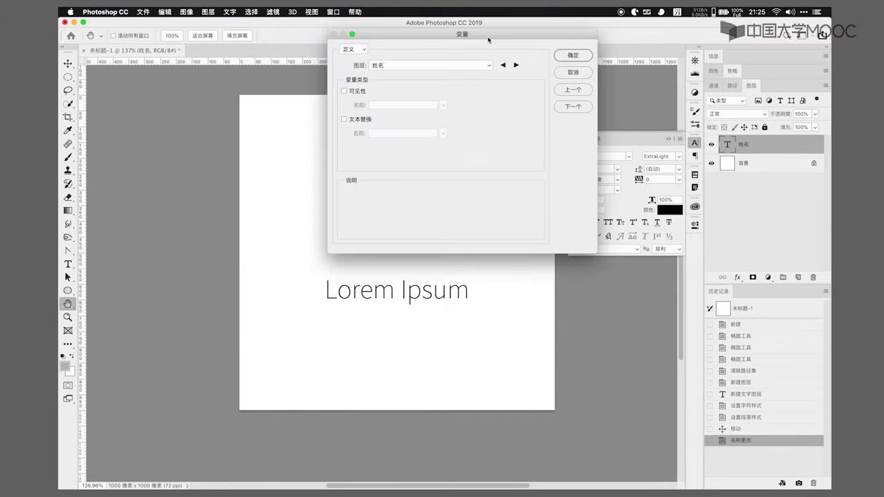
{"action": "left_click_drag", "start_coordinate": [478, 38], "coordinate": [397, 83]}
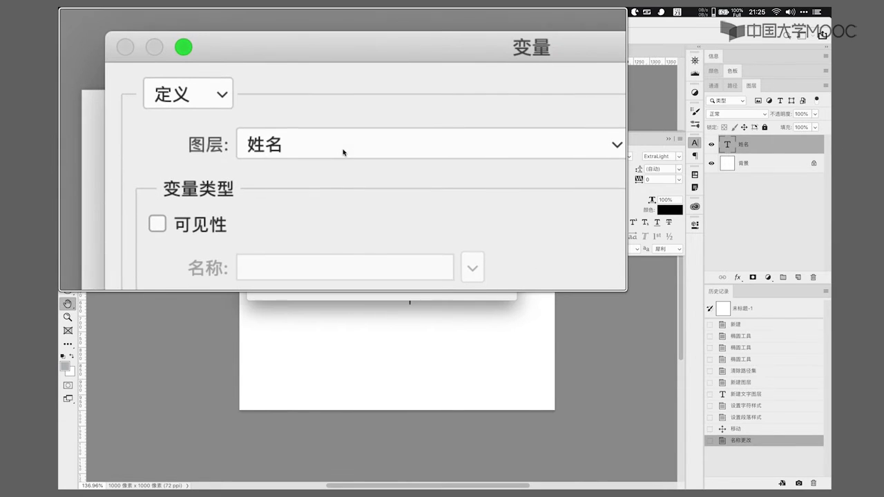
{"action": "left_click", "coordinate": [343, 151]}
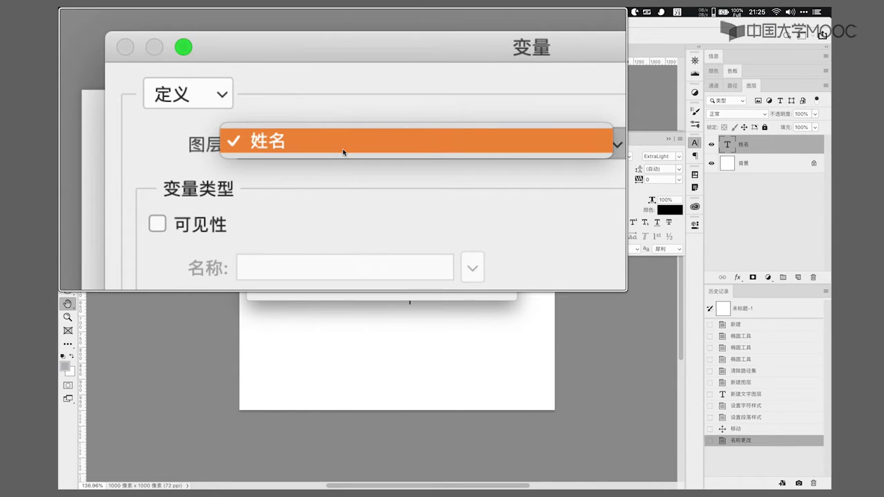
{"action": "left_click", "coordinate": [342, 149]}
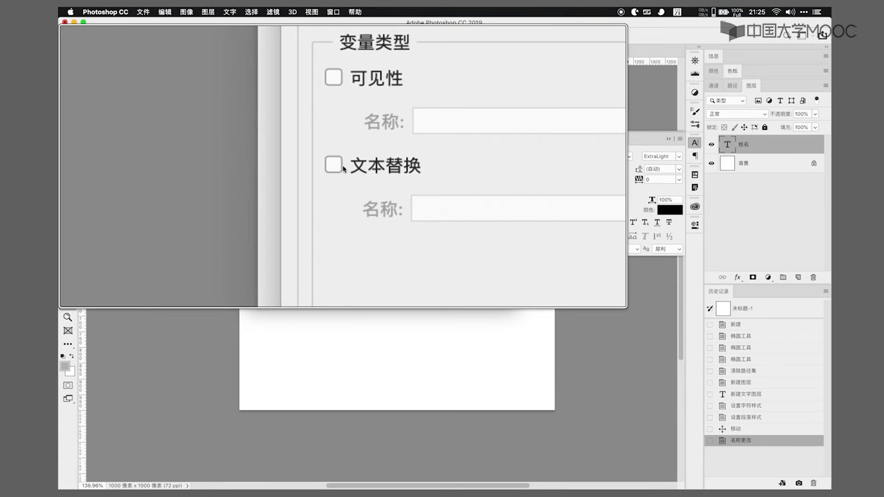
{"action": "left_click", "coordinate": [343, 168]}
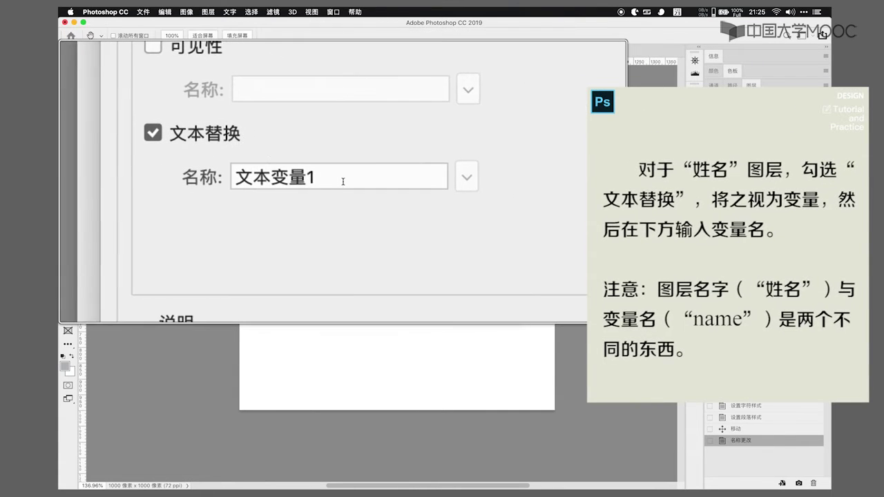
{"action": "left_click", "coordinate": [343, 181]}
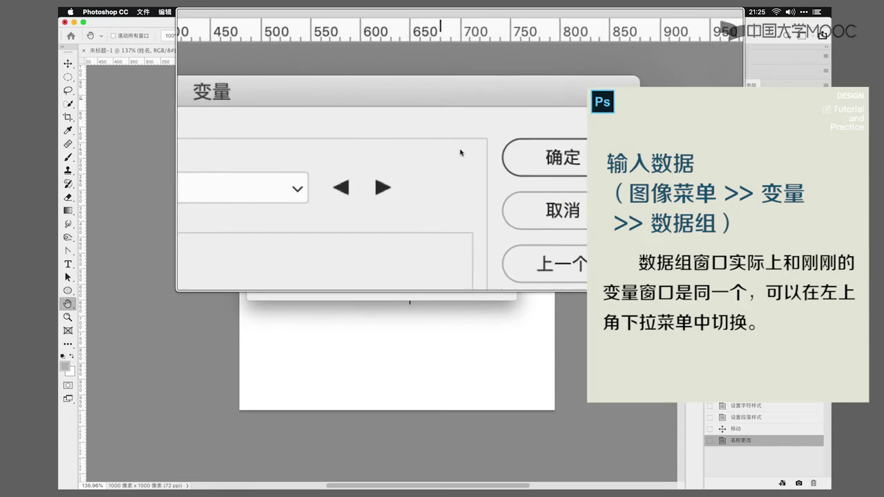
Confirm the variable, reopen Variables on its 数据组 page, and move the dialog off the canvas text.
{"action": "left_click", "coordinate": [498, 151]}
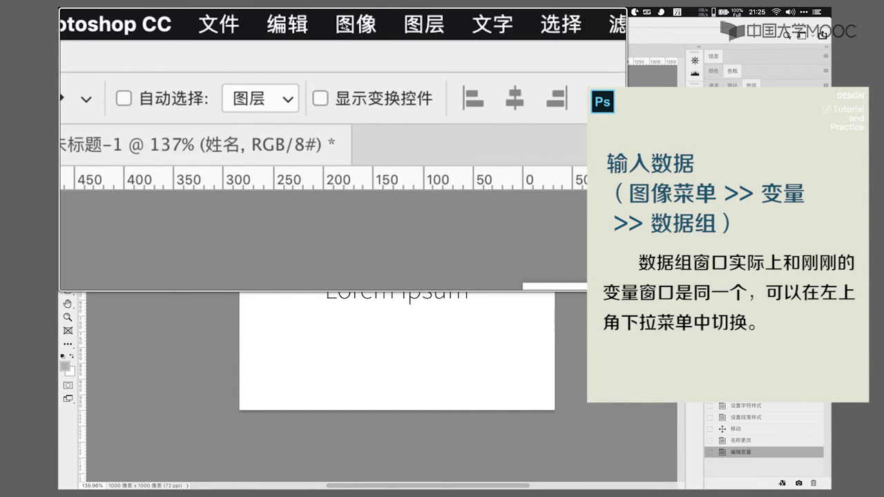
{"action": "left_click", "coordinate": [359, 24]}
{"action": "mouse_move", "coordinate": [290, 175]}
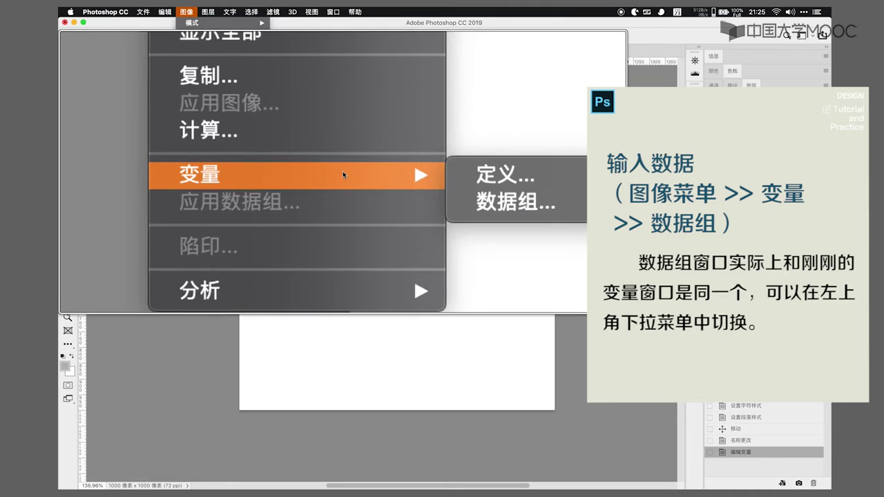
{"action": "left_click", "coordinate": [343, 182]}
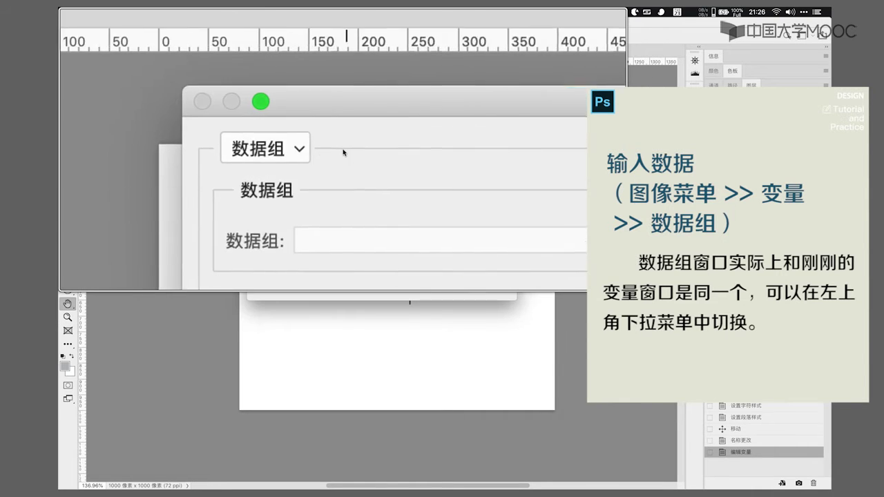
{"action": "left_click", "coordinate": [343, 152]}
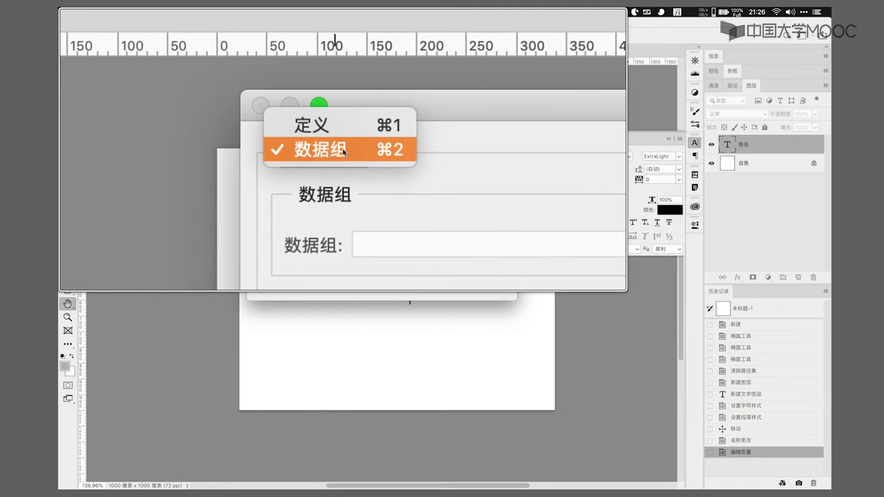
{"action": "left_click", "coordinate": [343, 151]}
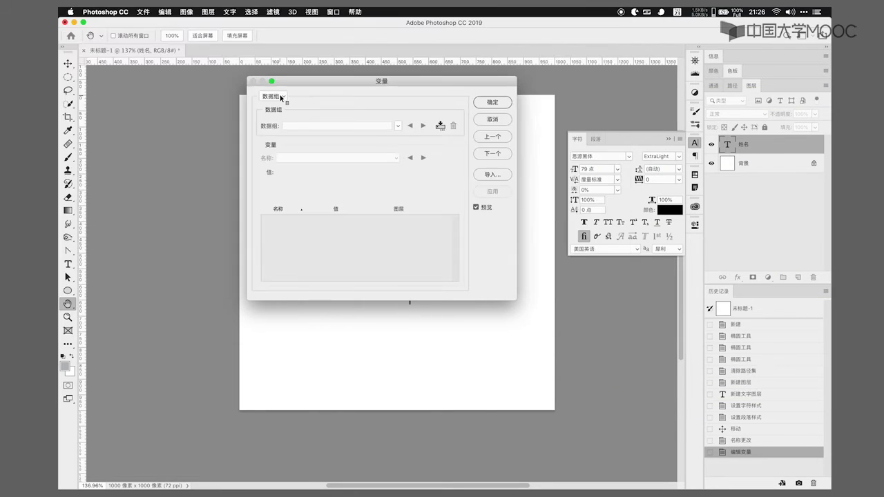
{"action": "left_click_drag", "start_coordinate": [318, 85], "coordinate": [559, 87]}
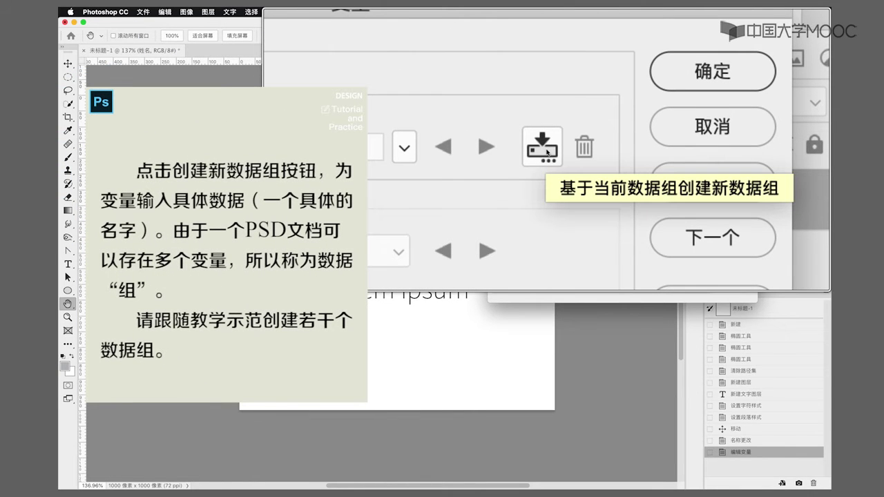
Create the first data set with name value 张三 and start another.
{"action": "left_click", "coordinate": [543, 146]}
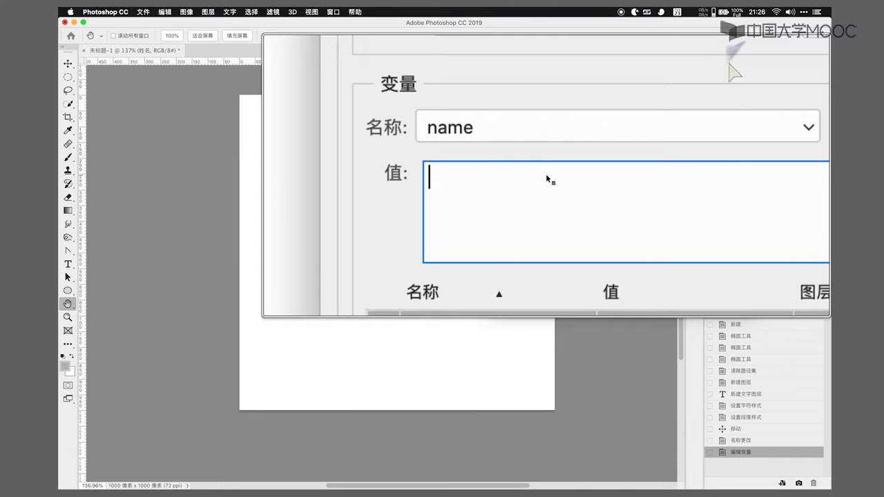
{"action": "type", "text": "张三"}
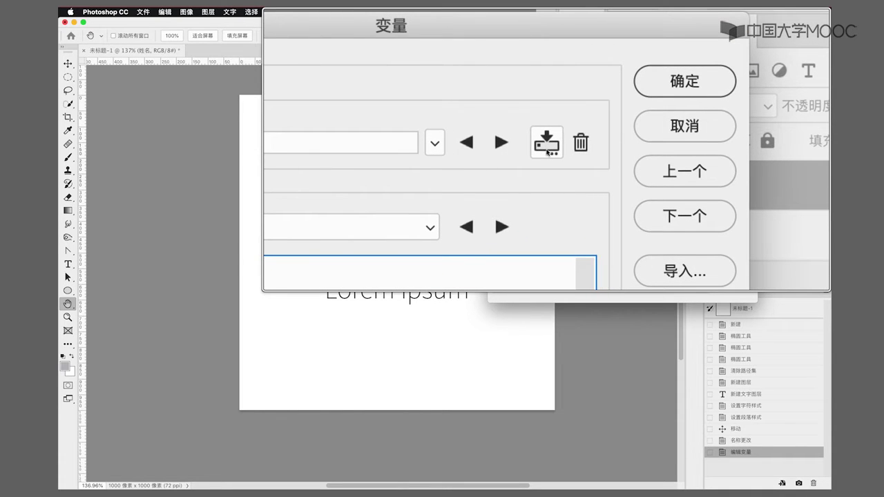
{"action": "left_click", "coordinate": [547, 152]}
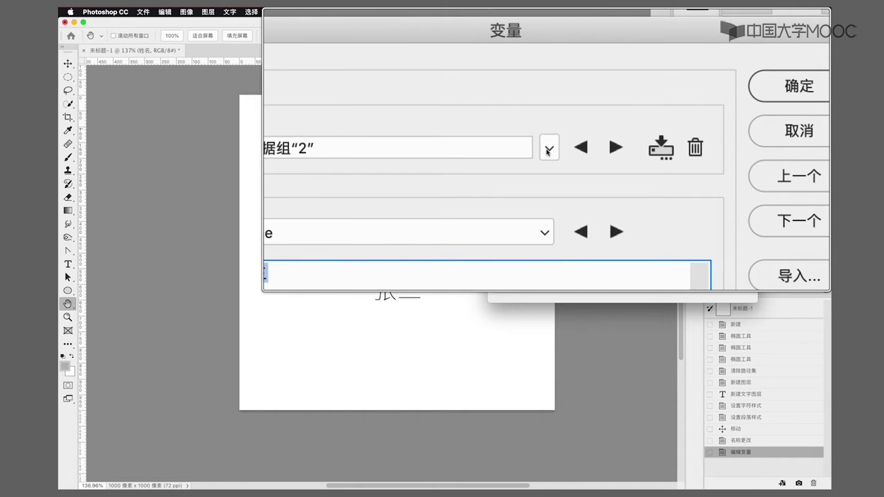
{"action": "left_click", "coordinate": [548, 149]}
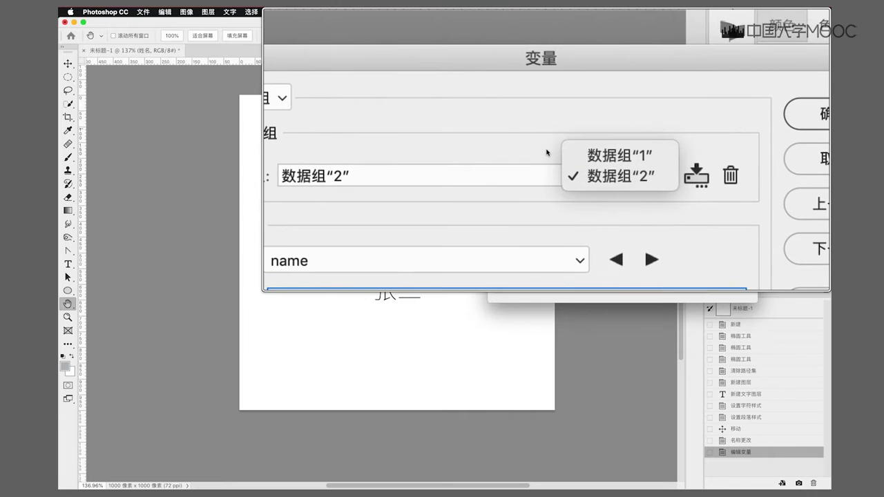
{"action": "left_click", "coordinate": [548, 151]}
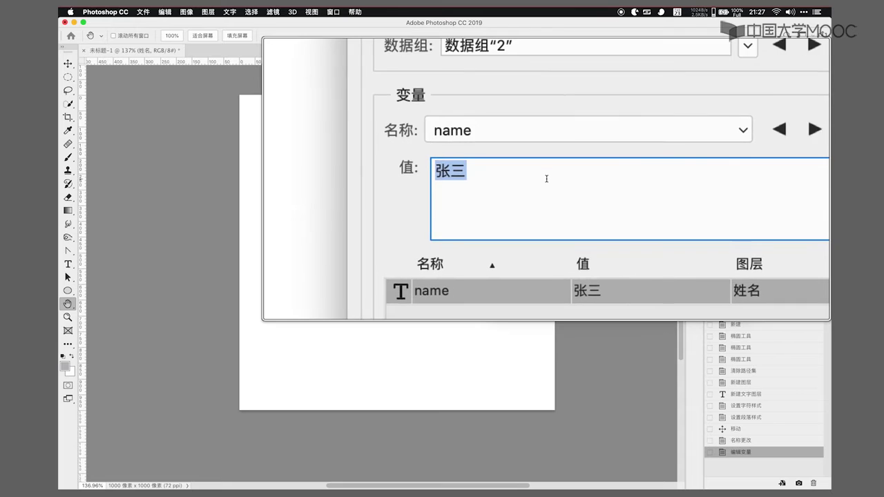
Enter 李四 and 王五 as name values, then preview 数据组“2” showing 李四.
{"action": "type", "text": "lis"}
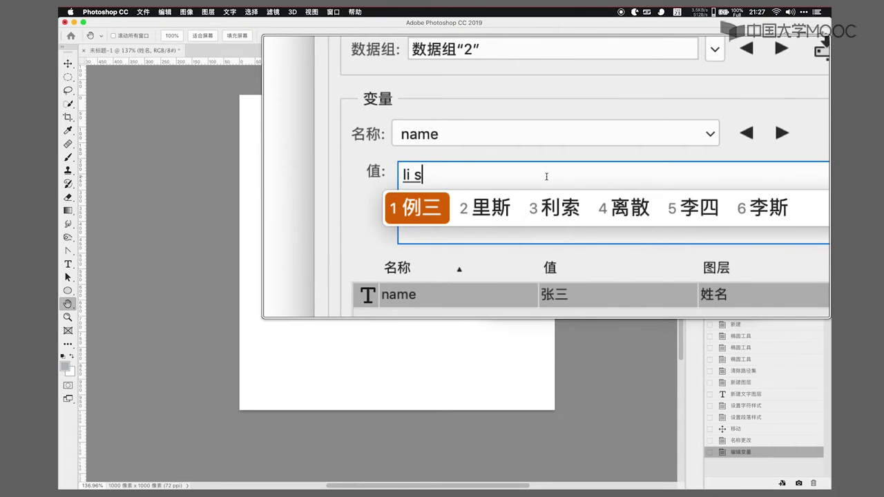
{"action": "type", "text": "i3"}
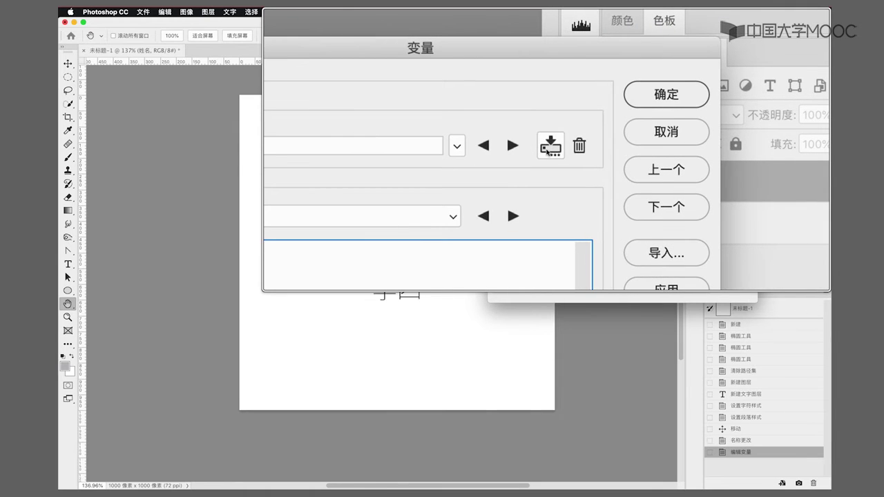
{"action": "type", "text": "wh "}
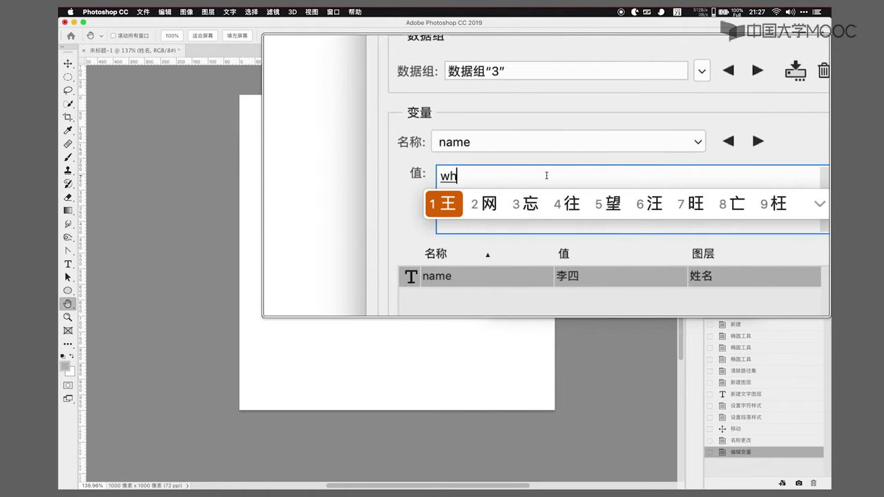
{"action": "type", "text": "wu"}
{"action": "key", "text": "space"}
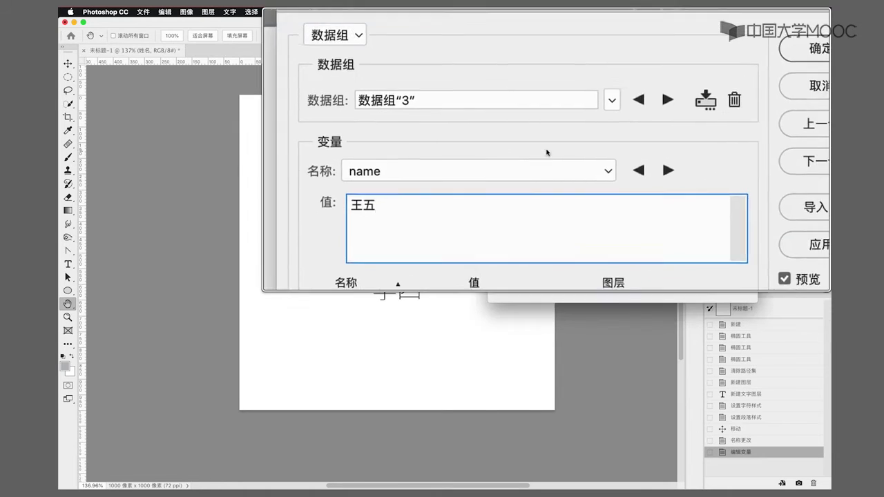
{"action": "left_click", "coordinate": [564, 125]}
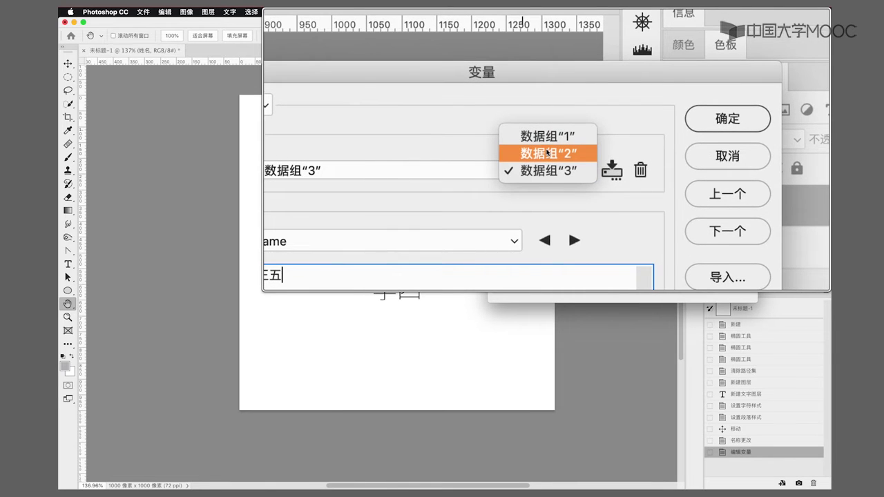
{"action": "left_click", "coordinate": [546, 152]}
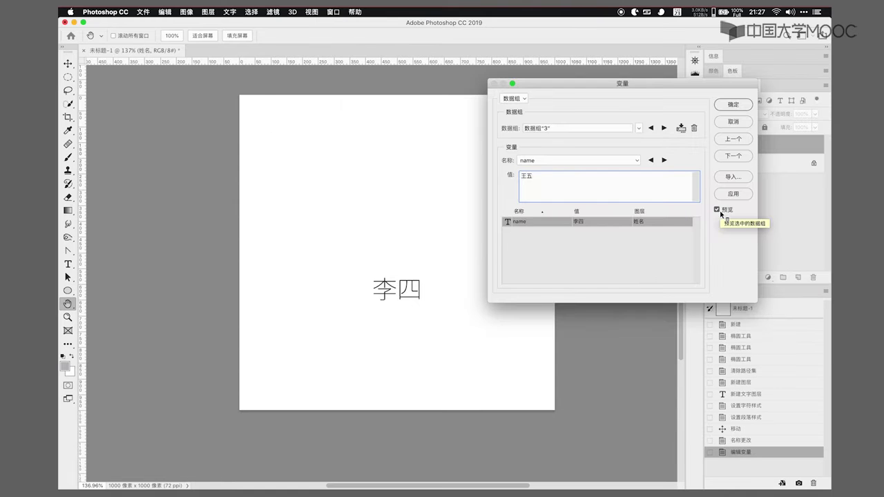
Close the Variables dialog with OK, keeping all three data sets.
{"action": "left_click_drag", "start_coordinate": [606, 83], "coordinate": [611, 86]}
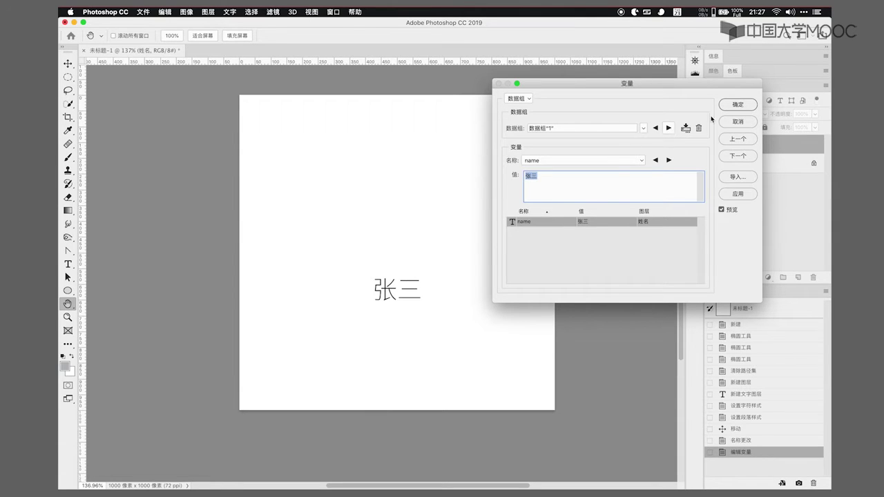
{"action": "left_click", "coordinate": [738, 104]}
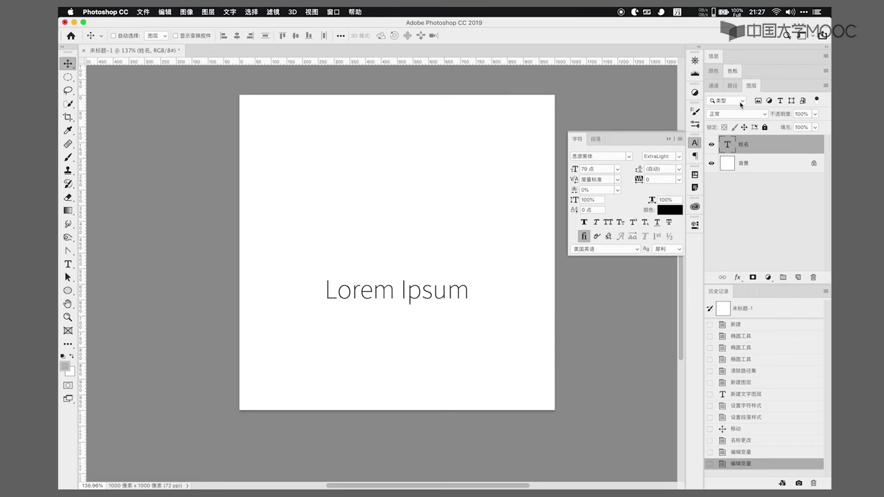
Preview data sets 2 and 3 in Apply Data Set, then apply 数据组“3” (王五).
{"action": "left_click", "coordinate": [186, 12]}
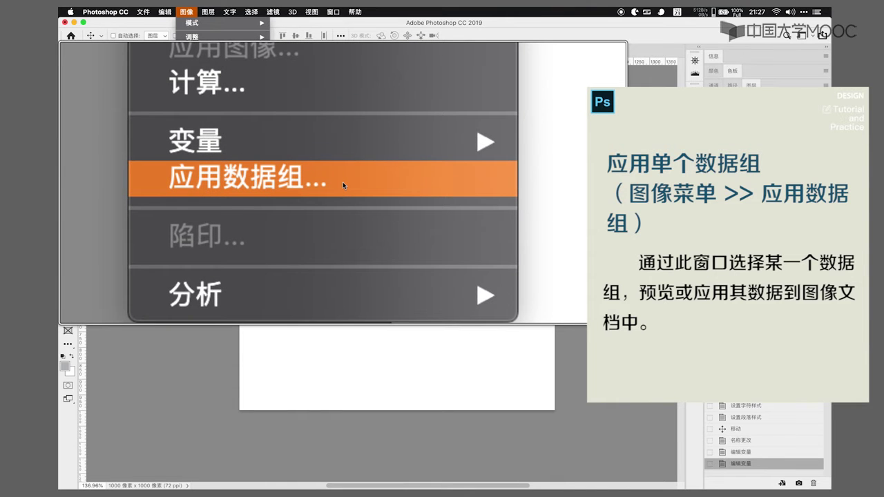
{"action": "left_click", "coordinate": [343, 182]}
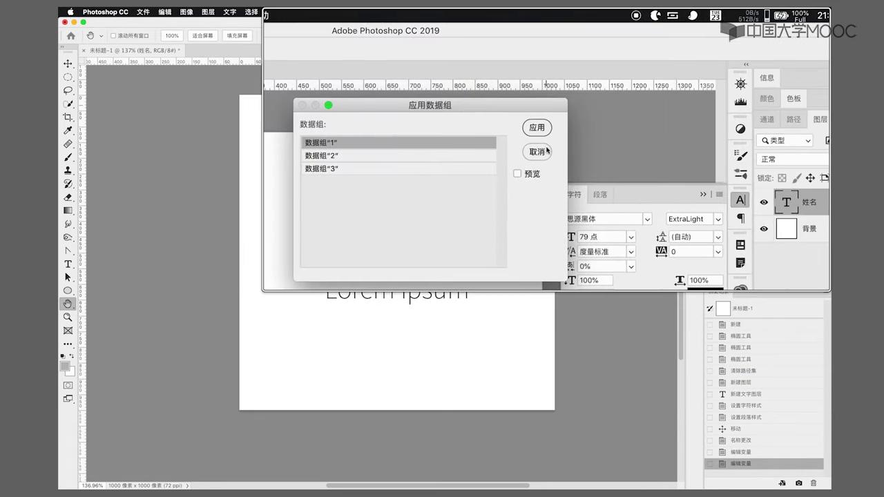
{"action": "left_click", "coordinate": [537, 124]}
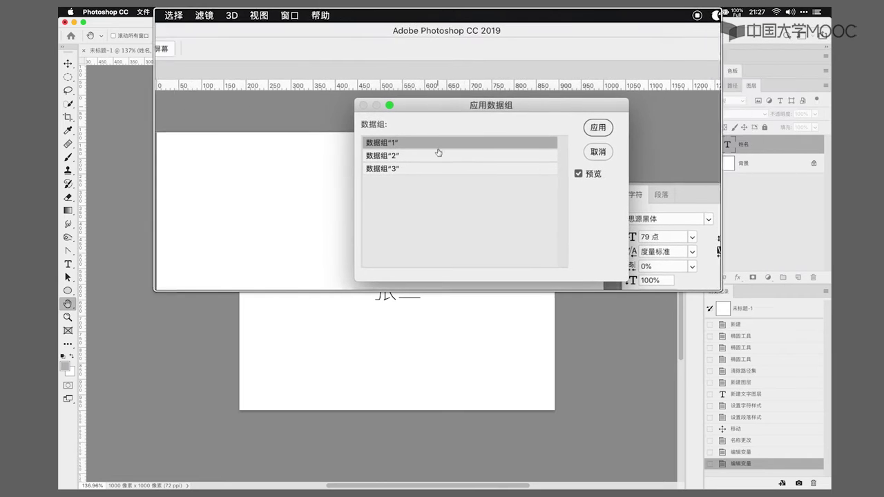
{"action": "left_click", "coordinate": [417, 112]}
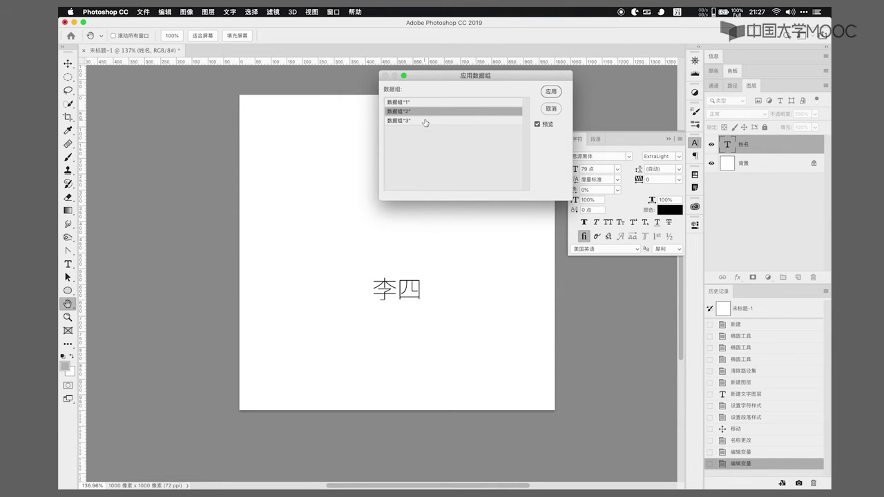
{"action": "left_click", "coordinate": [425, 121]}
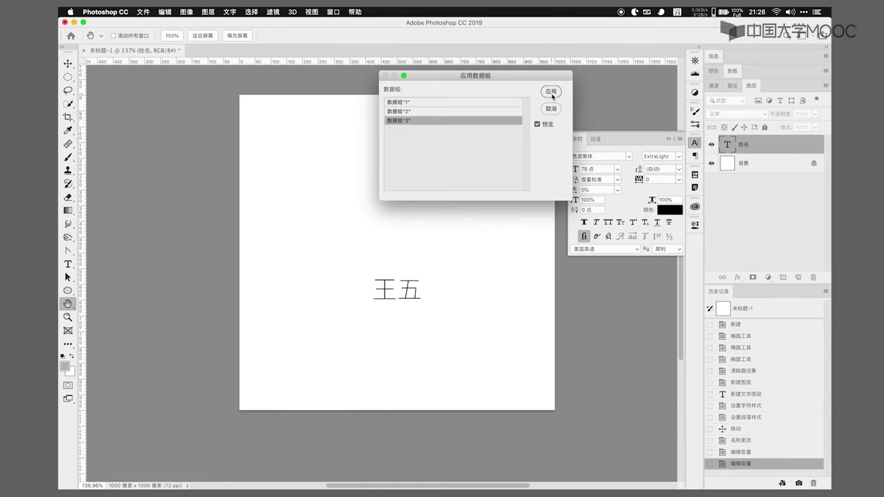
{"action": "left_click", "coordinate": [551, 93]}
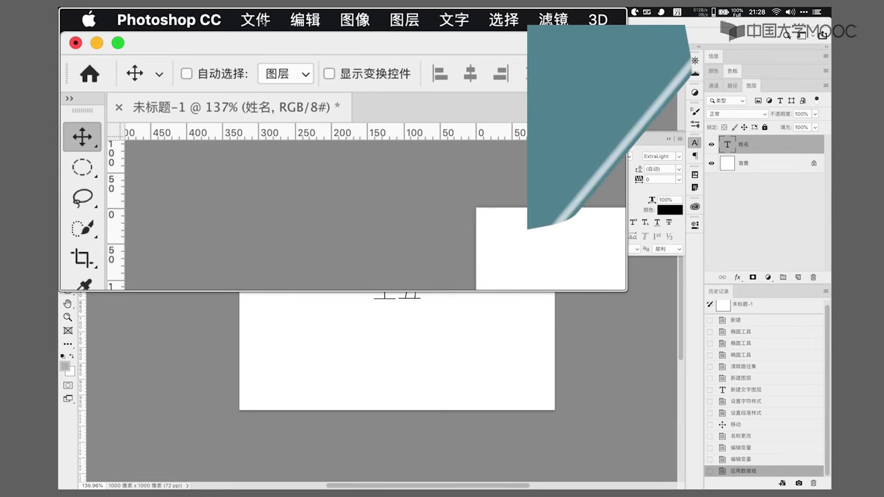
Create a new folder 数据组结果 and set it as the data set export destination.
{"action": "left_click", "coordinate": [264, 21]}
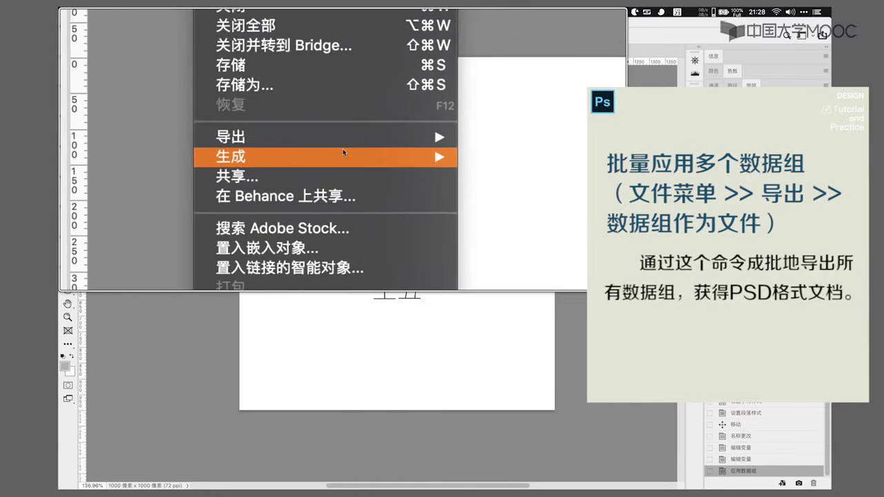
{"action": "mouse_move", "coordinate": [152, 151]}
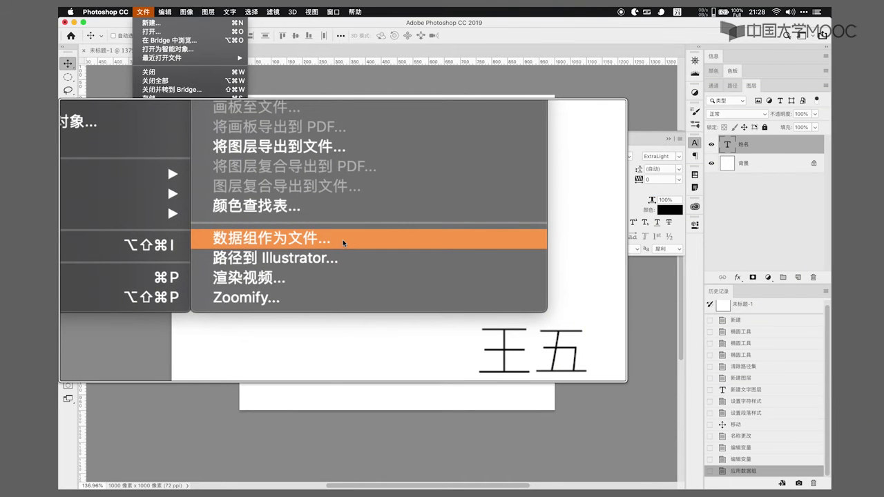
{"action": "left_click", "coordinate": [343, 240]}
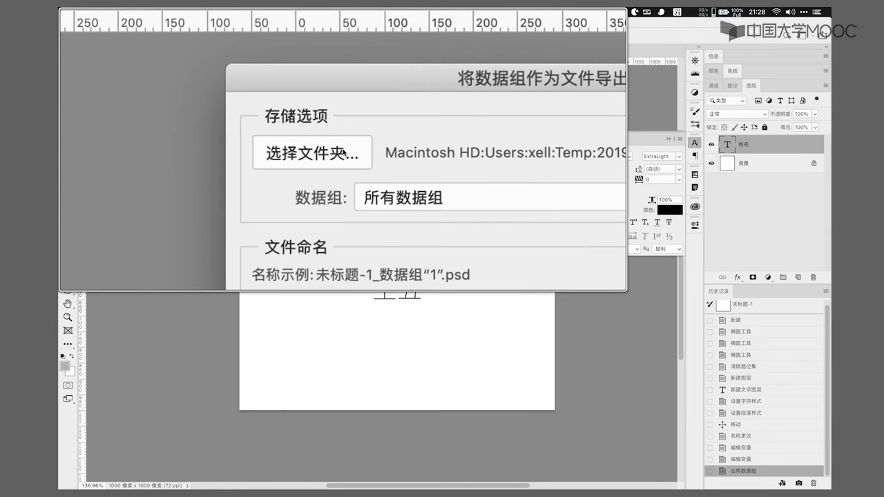
{"action": "left_click", "coordinate": [343, 152]}
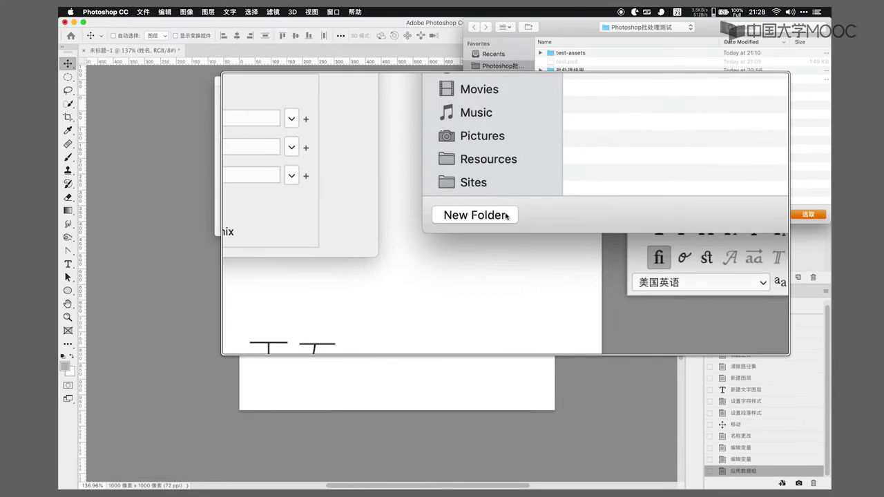
{"action": "left_click", "coordinate": [506, 216]}
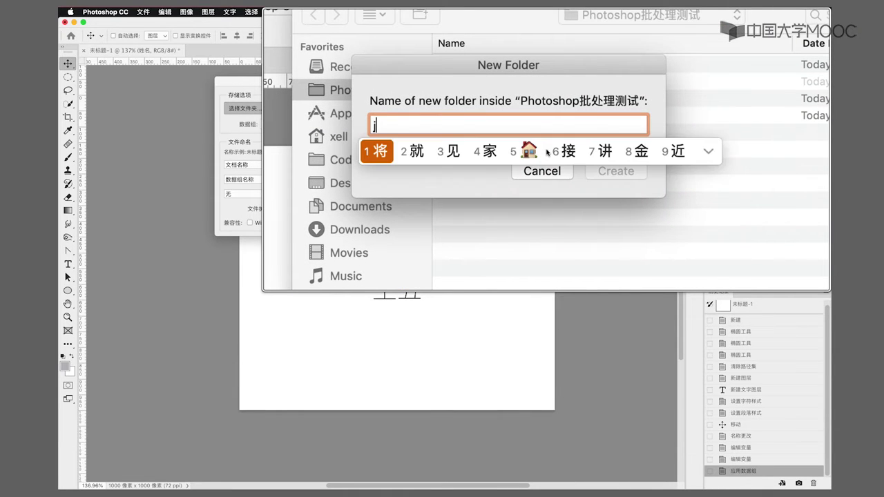
{"action": "type", "text": "数据组结果"}
{"action": "left_click", "coordinate": [540, 150]}
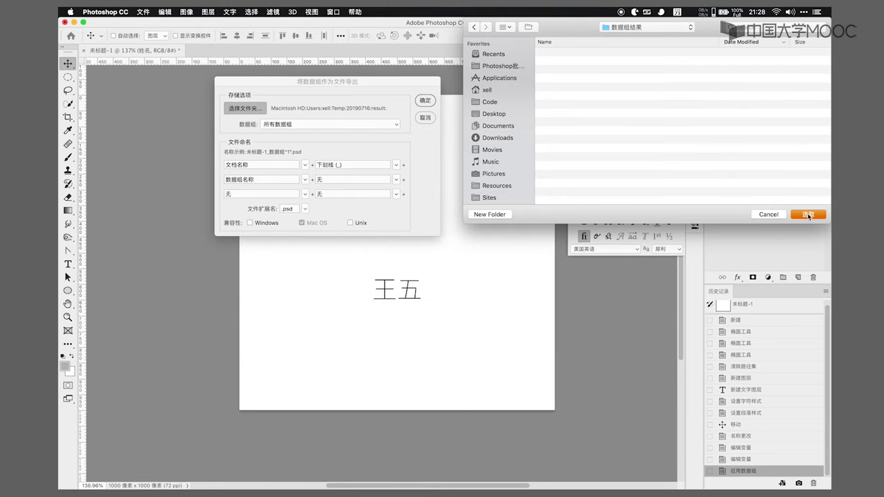
{"action": "left_click", "coordinate": [808, 214]}
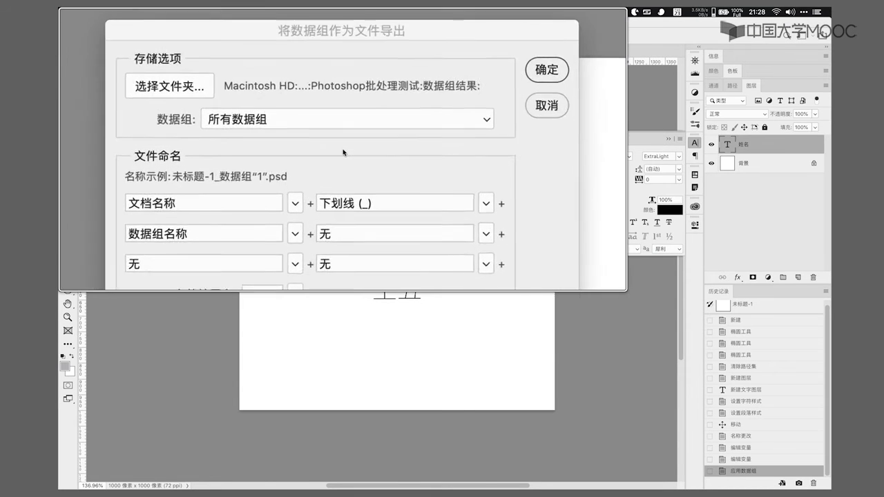
Export all data sets as .psd files into 数据组结果.
{"action": "left_click", "coordinate": [343, 153]}
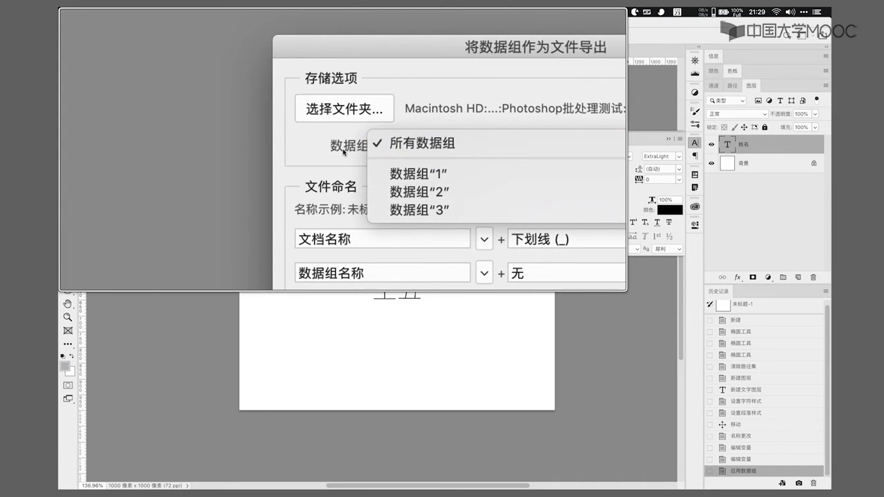
{"action": "left_click", "coordinate": [343, 152]}
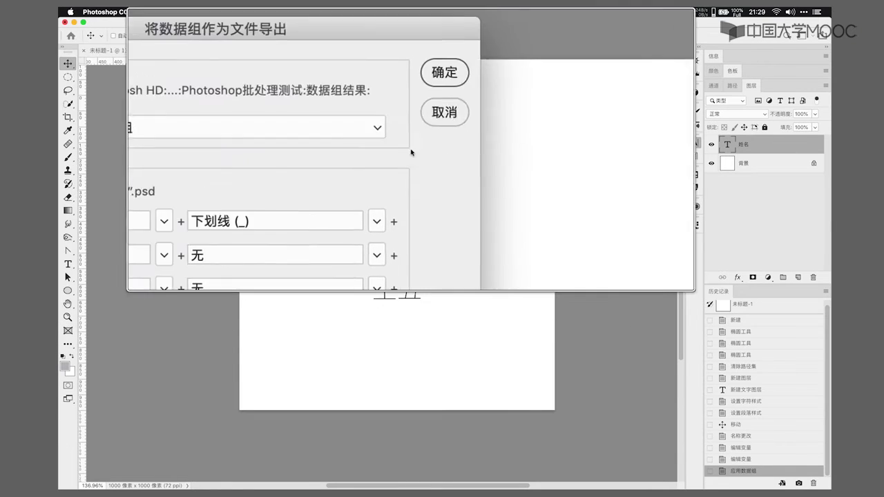
{"action": "left_click", "coordinate": [427, 150]}
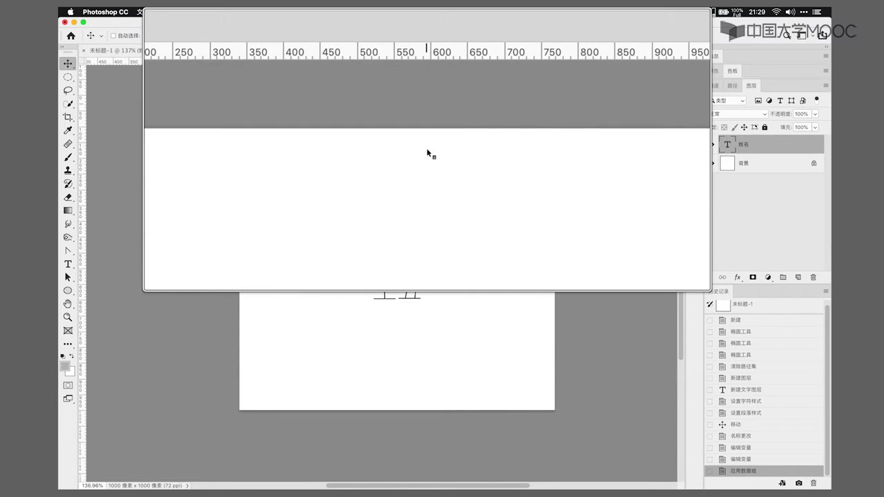
{"action": "key", "text": "super+Tab"}
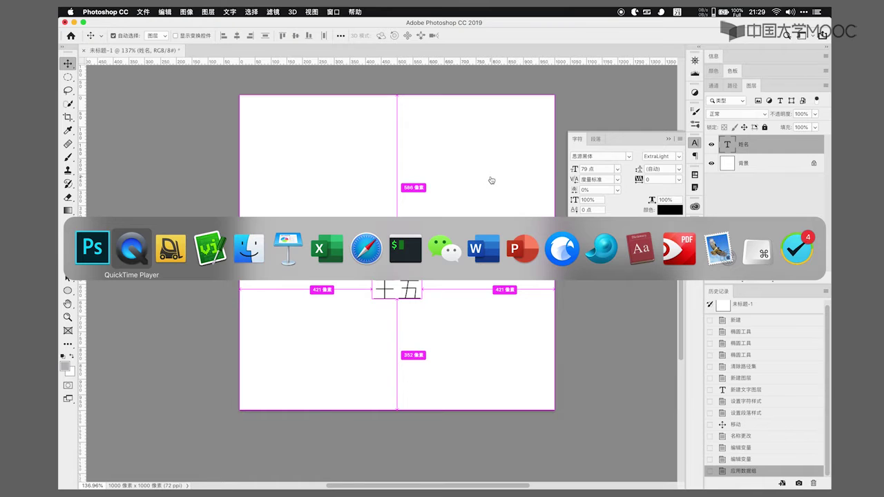
Open 数据组结果 in Finder, preview the exported data-set PSDs, then return to Photoshop.
{"action": "key", "text": "super+Tab"}
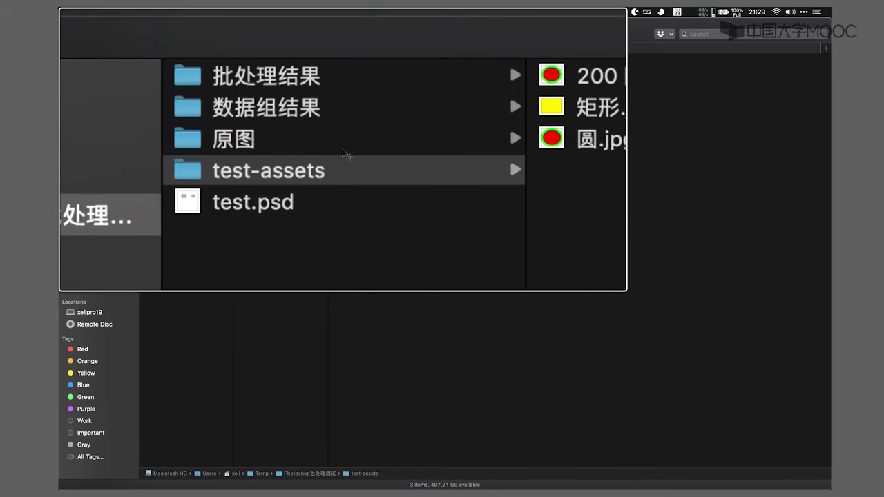
{"action": "left_click", "coordinate": [343, 152]}
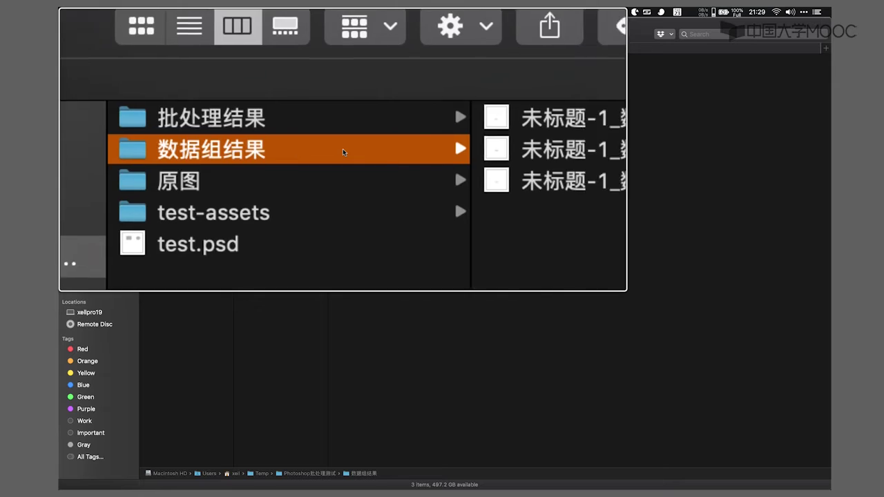
{"action": "left_click", "coordinate": [343, 152]}
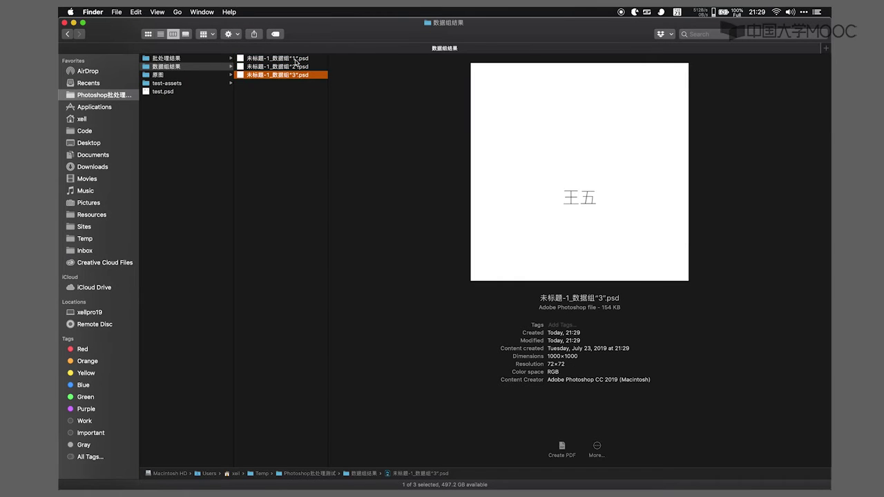
{"action": "left_click", "coordinate": [295, 59]}
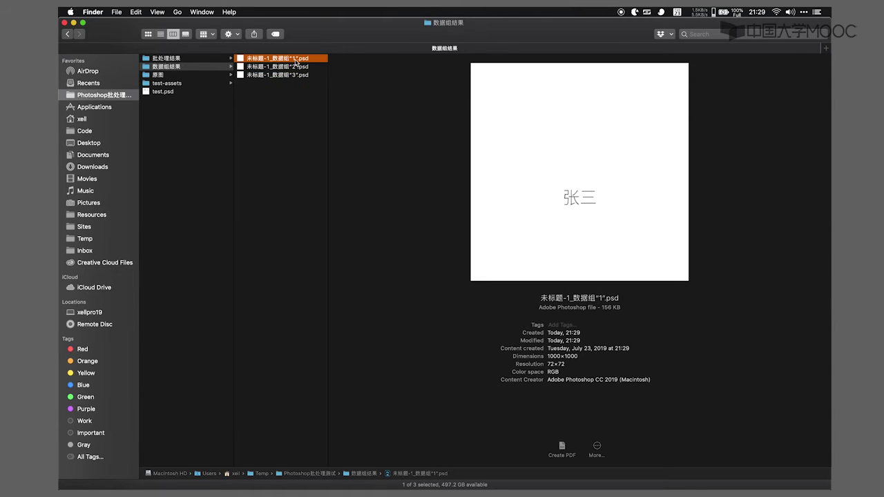
{"action": "key", "text": "super+Tab"}
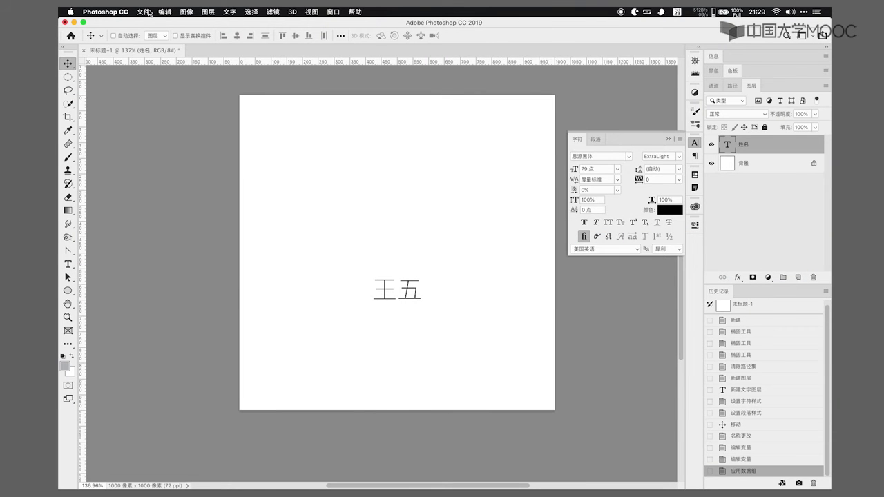
Set the Image Processor source to 数据组结果 and destination to 批处理结果, with Resize to Fit off.
{"action": "left_click", "coordinate": [149, 13]}
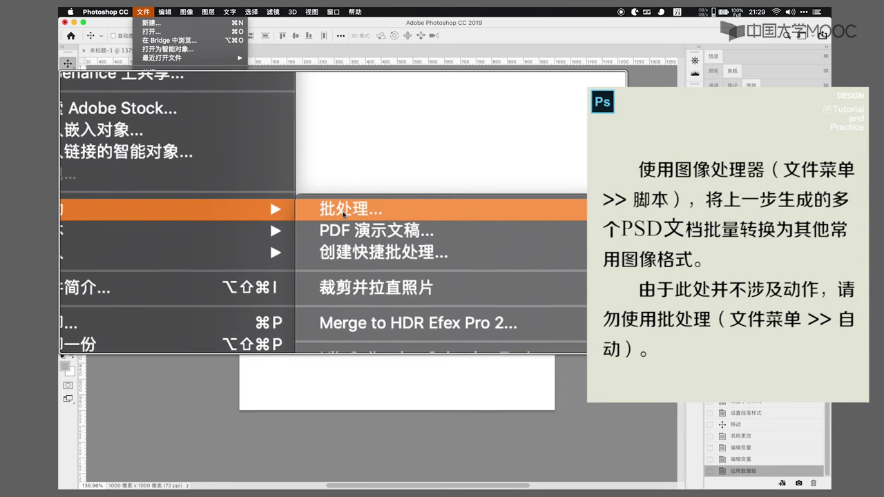
{"action": "mouse_move", "coordinate": [138, 217]}
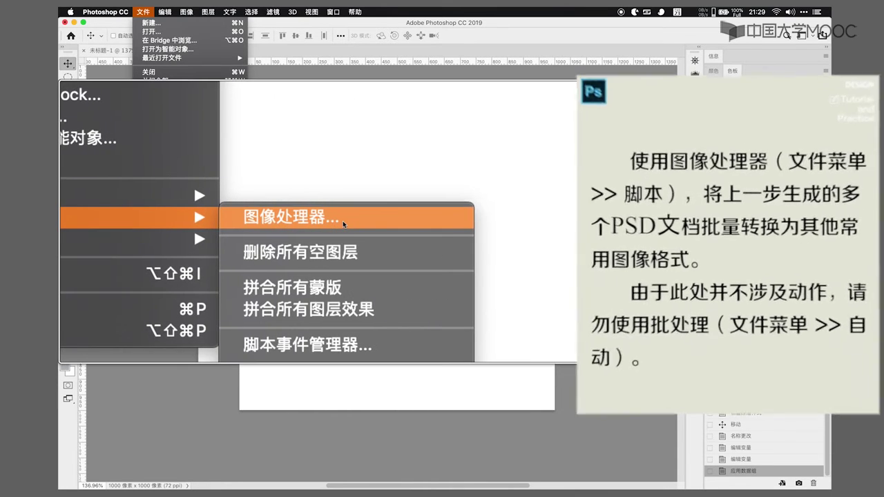
{"action": "left_click", "coordinate": [342, 222]}
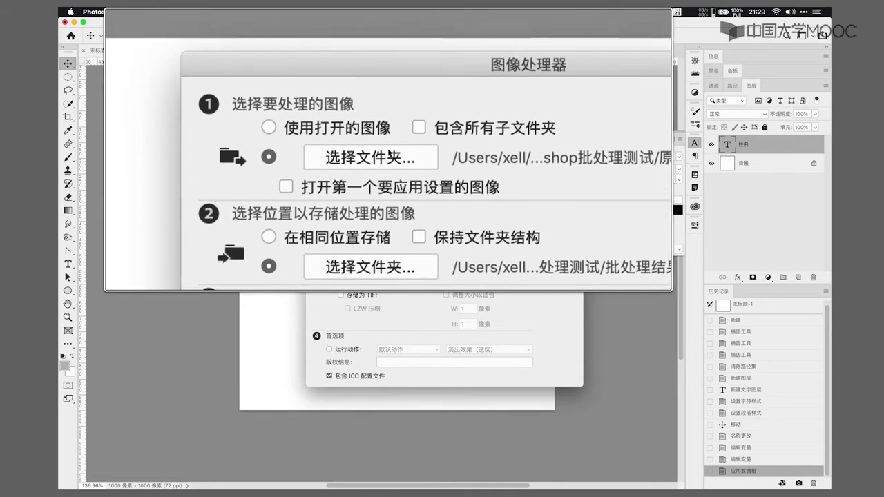
{"action": "left_click", "coordinate": [387, 151]}
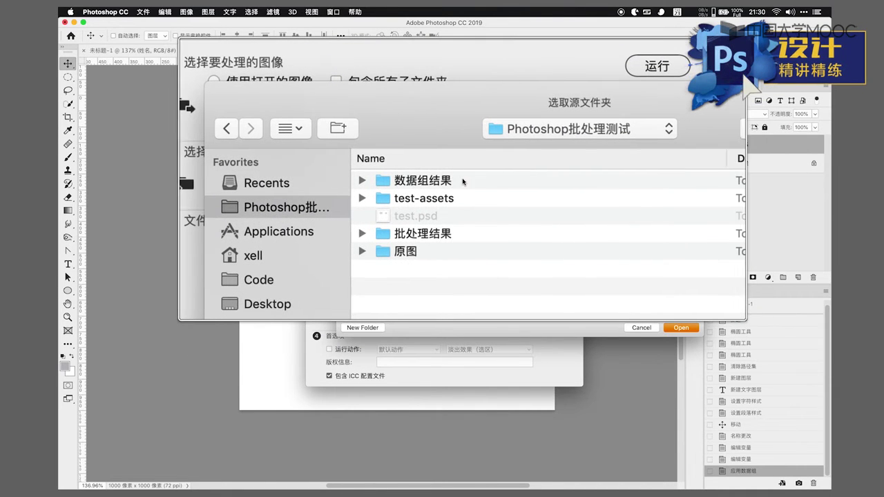
{"action": "double_click", "coordinate": [458, 181]}
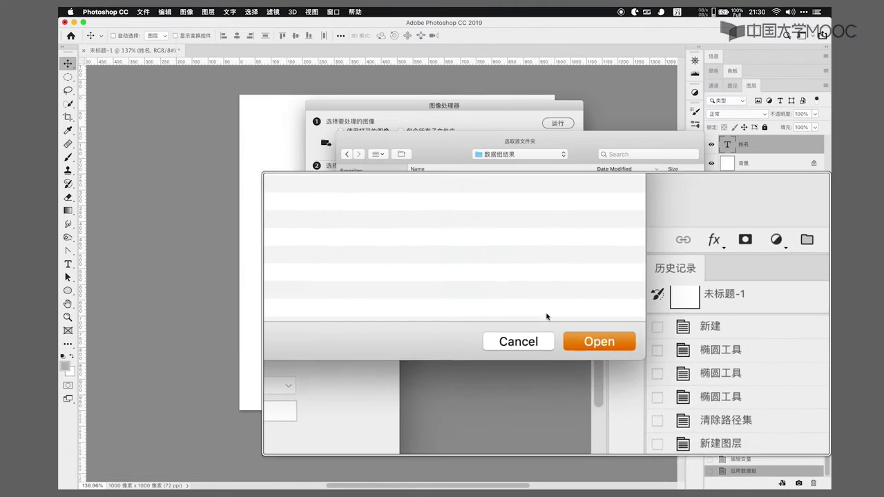
{"action": "left_click", "coordinate": [548, 327]}
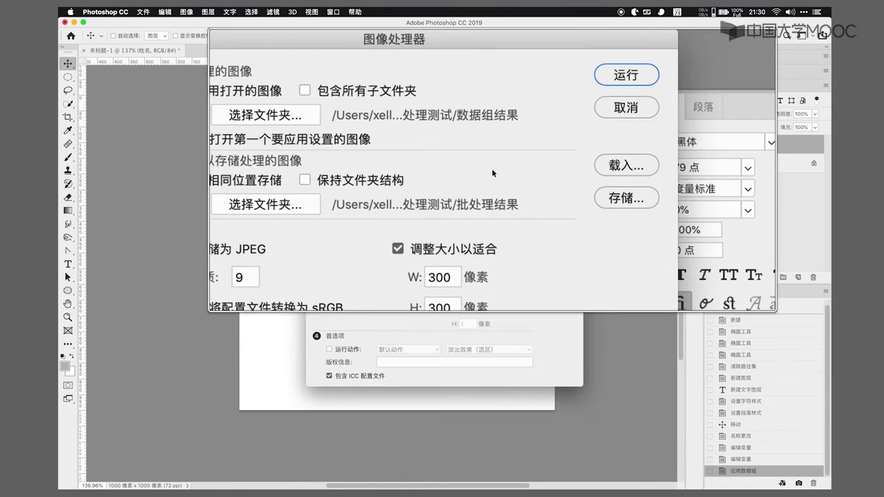
{"action": "left_click", "coordinate": [387, 188]}
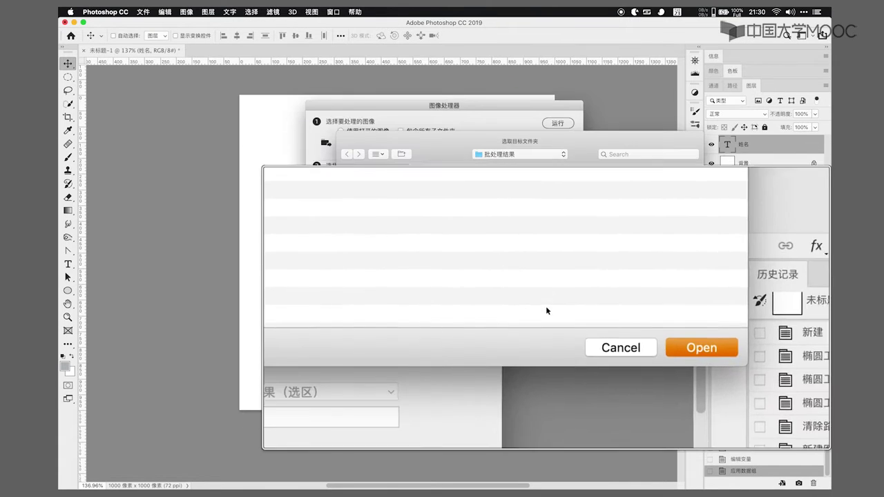
{"action": "left_click", "coordinate": [547, 332]}
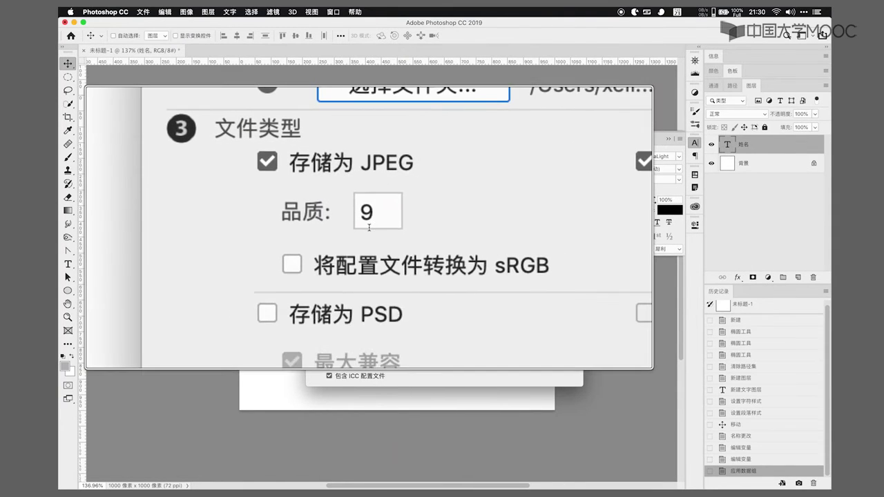
{"action": "left_click", "coordinate": [457, 212]}
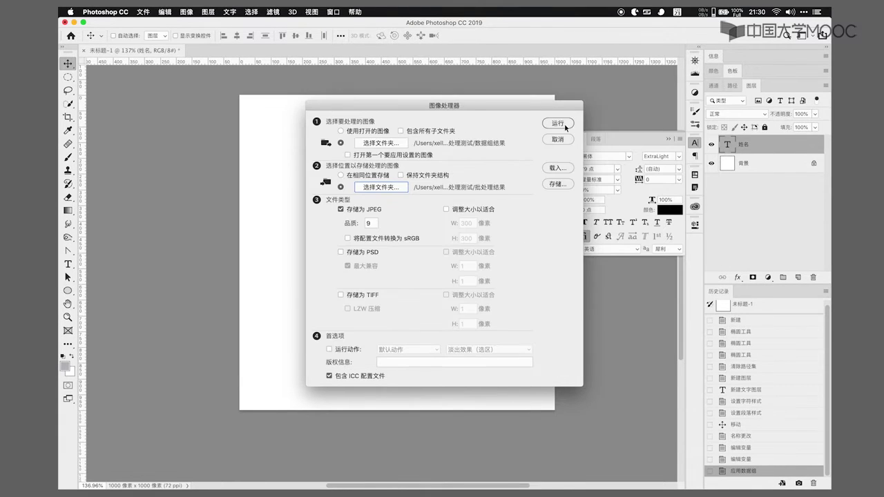
Run the conversion, then browse 批处理结果 > JPEG in Finder through the converted data-set JPEGs.
{"action": "left_click", "coordinate": [565, 124]}
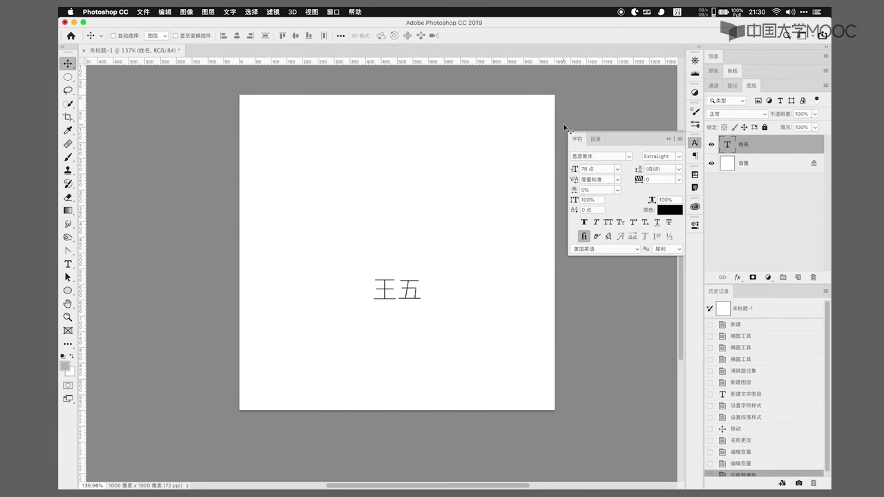
{"action": "key", "text": "super+Tab"}
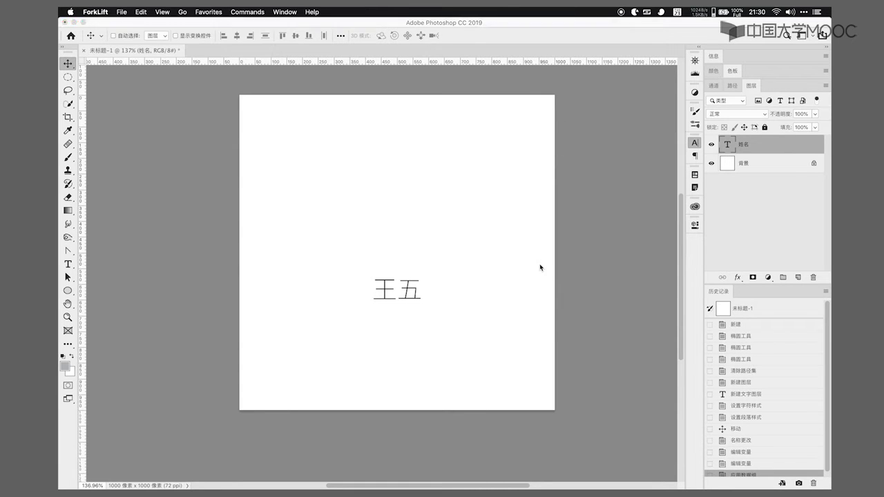
{"action": "key", "text": "super+Tab"}
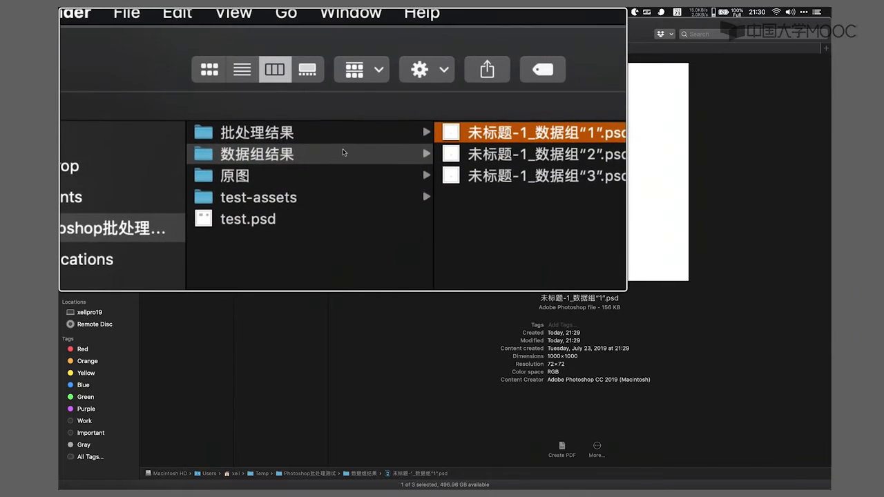
{"action": "left_click", "coordinate": [343, 146]}
{"action": "left_click", "coordinate": [343, 145]}
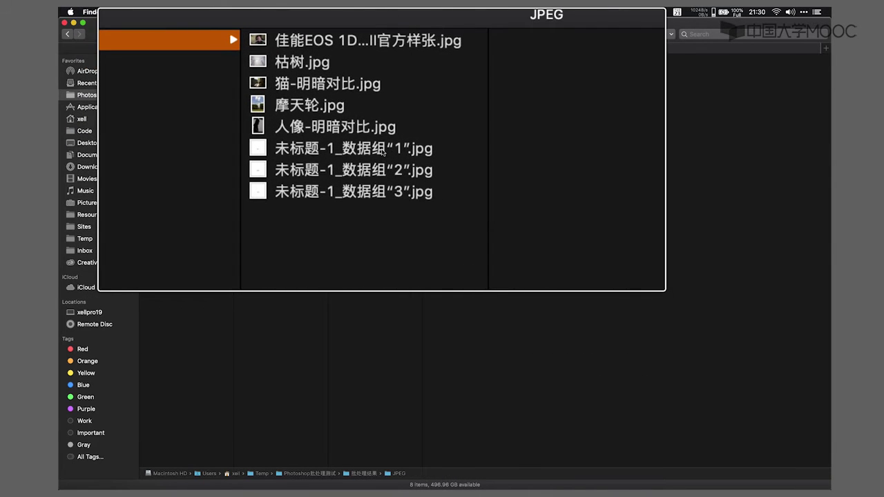
{"action": "left_click", "coordinate": [383, 149]}
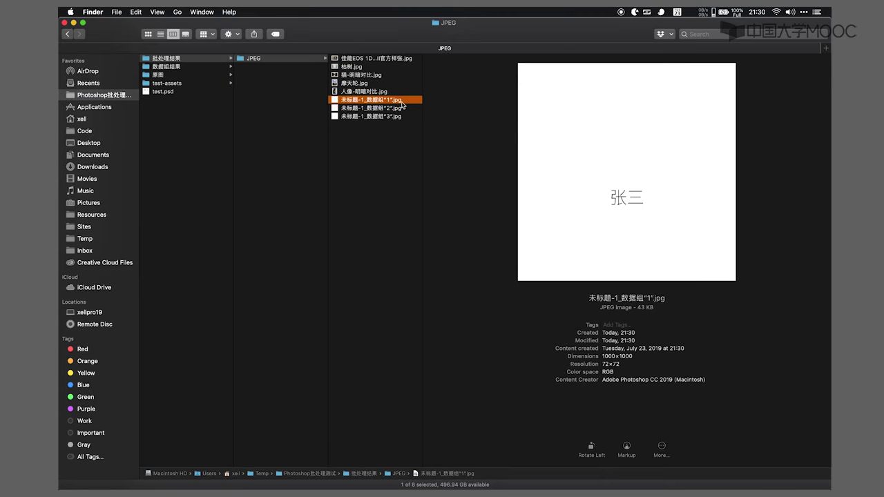
{"action": "key", "text": "Down"}
{"action": "key", "text": "Down"}
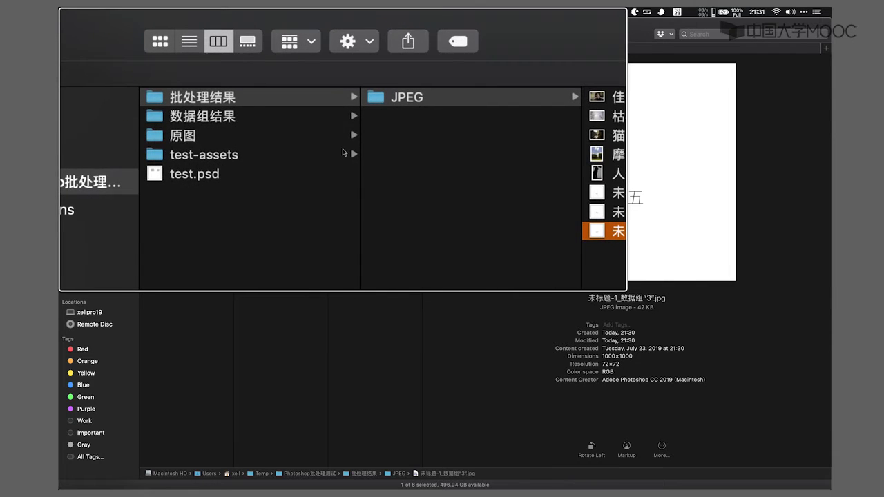
Duplicate the 王五 name layer, move the copy just below it, and set it to 53 pt.
{"action": "key", "text": "super+Tab"}
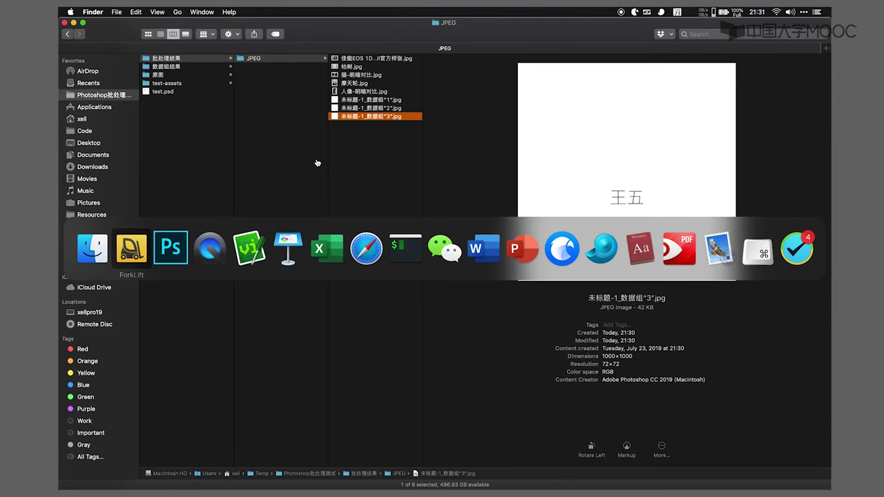
{"action": "key", "text": "super+Tab"}
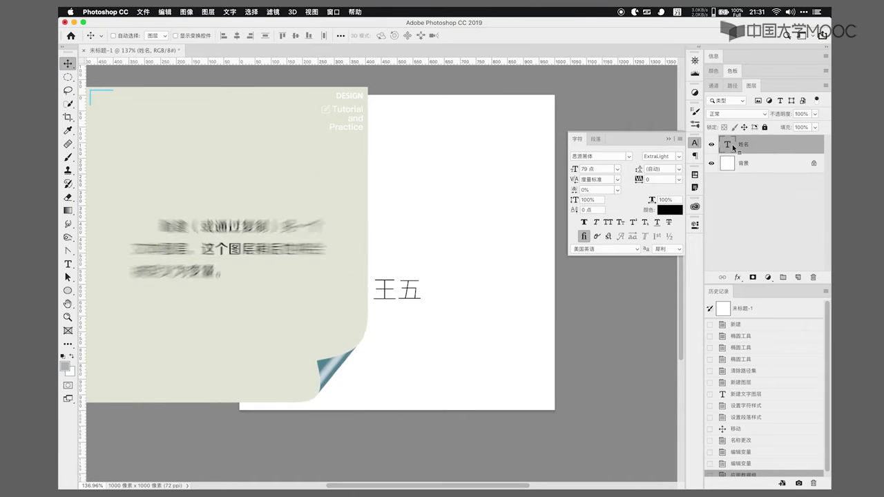
{"action": "key", "text": "ctrl+j"}
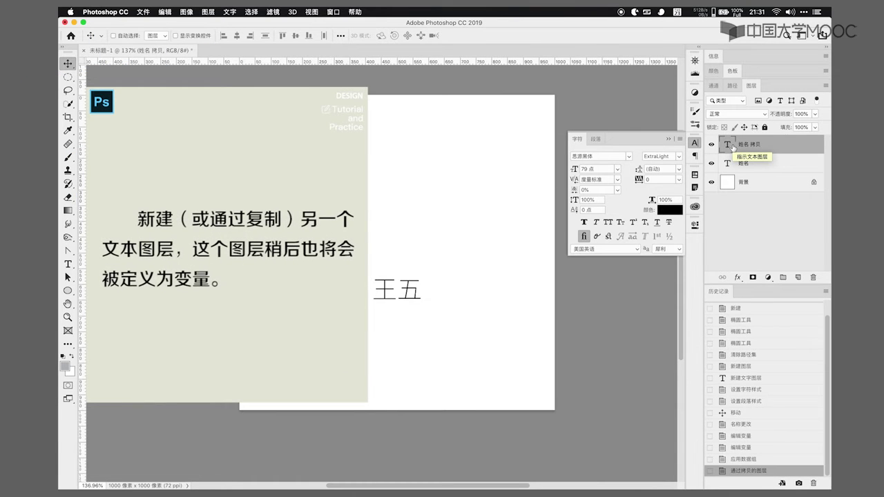
{"action": "left_click_drag", "start_coordinate": [406, 308], "coordinate": [407, 326]}
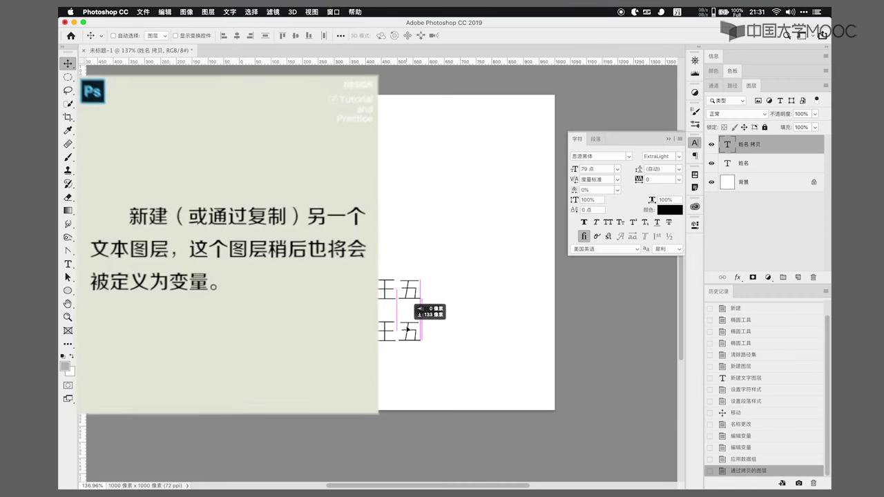
{"action": "left_click_drag", "start_coordinate": [407, 326], "coordinate": [407, 328]}
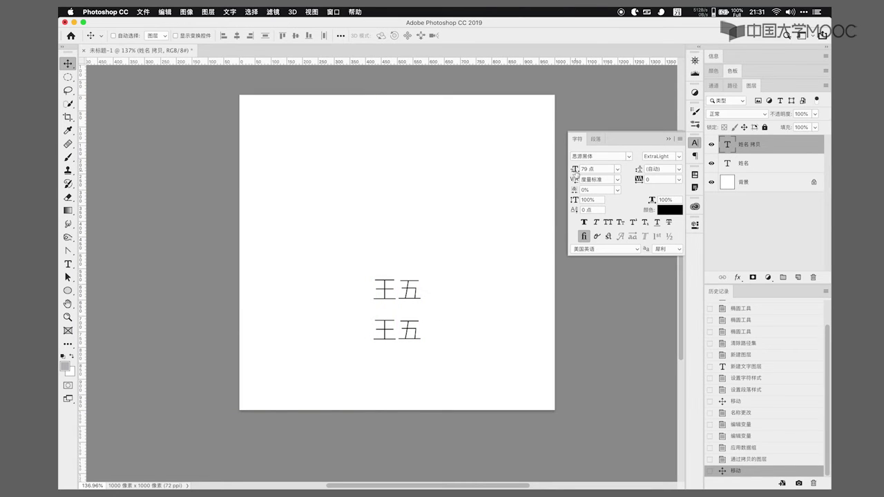
{"action": "key", "text": "Return"}
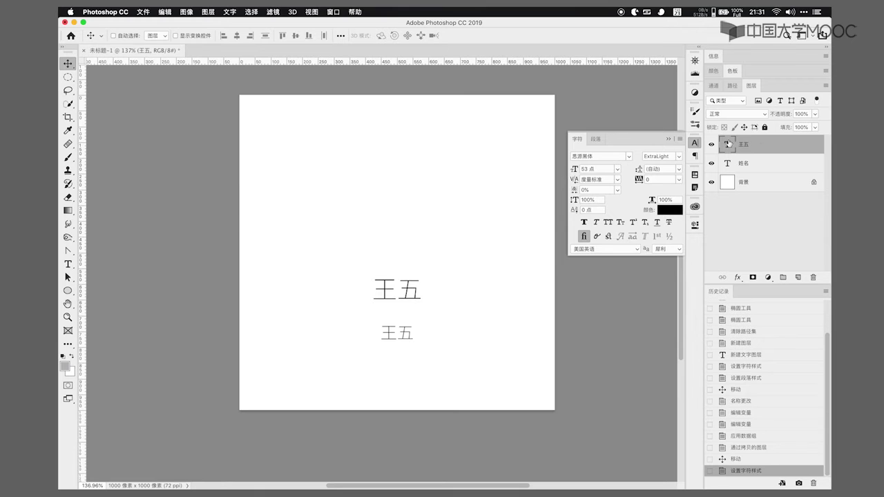
Rename the copied text layer to 头衔.
{"action": "double_click", "coordinate": [746, 145]}
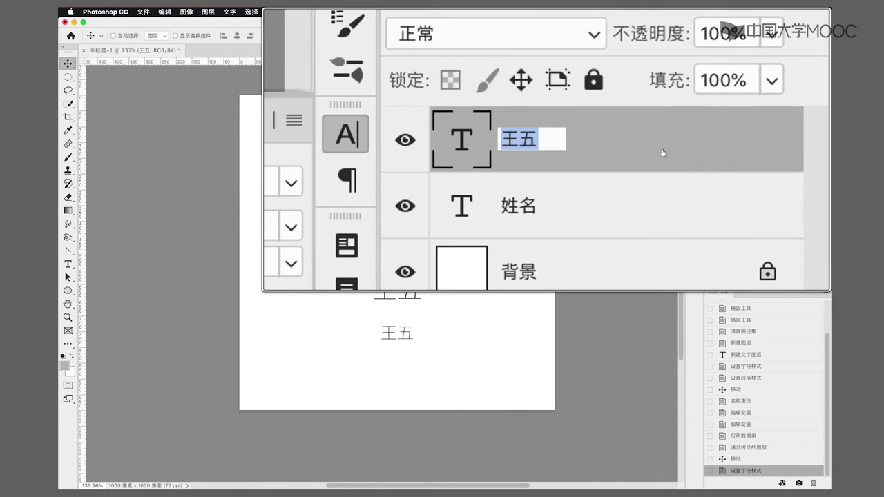
{"action": "key", "text": "BackSpace"}
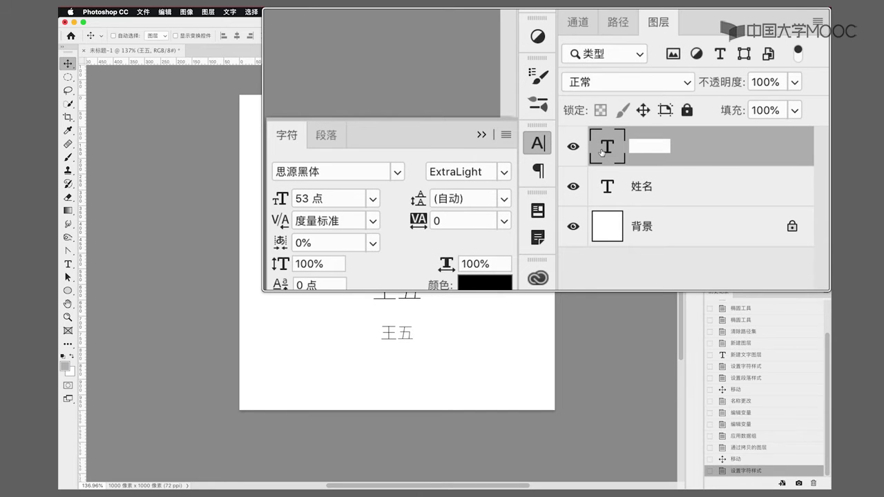
{"action": "type", "text": "tb "}
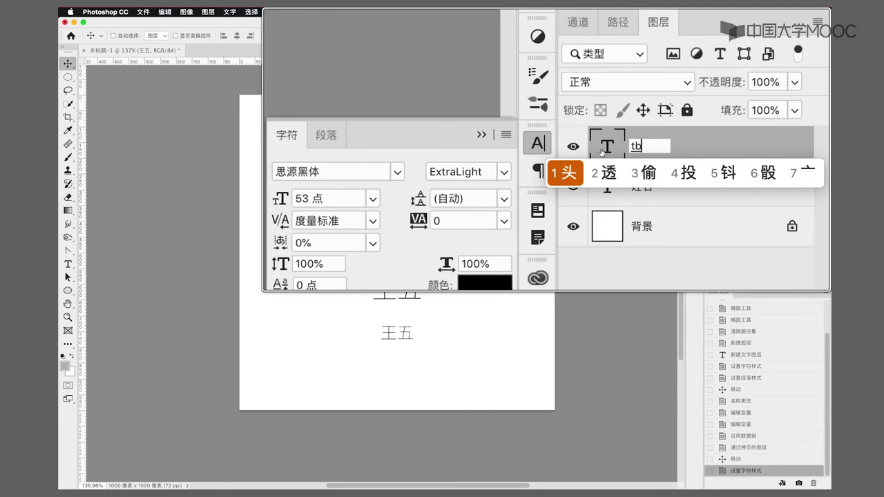
{"action": "type", "text": "xx"}
{"action": "key", "text": "BackSpace"}
{"action": "type", "text": "d"}
{"action": "key", "text": "BackSpace"}
{"action": "type", "text": "m"}
{"action": "key", "text": "space"}
{"action": "key", "text": "Return"}
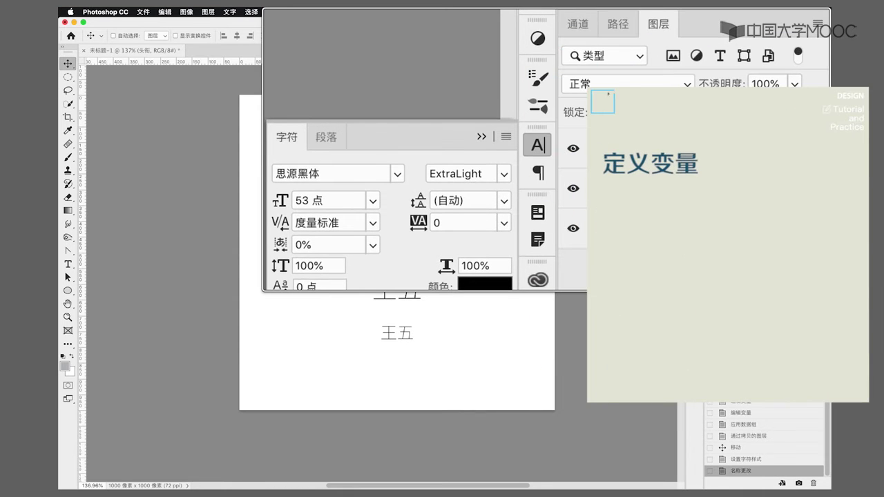
Define a text-replacement variable named title on the 头衔 layer.
{"action": "left_click", "coordinate": [184, 11]}
{"action": "mouse_move", "coordinate": [149, 177]}
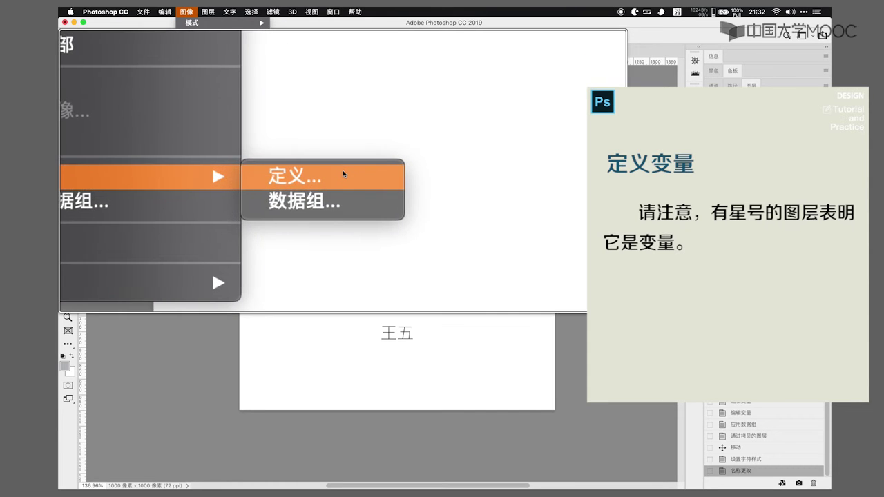
{"action": "left_click", "coordinate": [343, 174]}
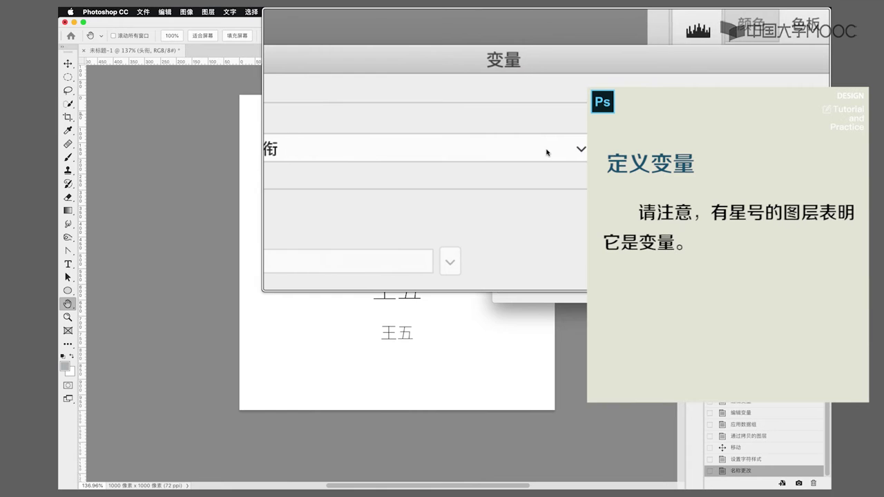
{"action": "left_click", "coordinate": [547, 152]}
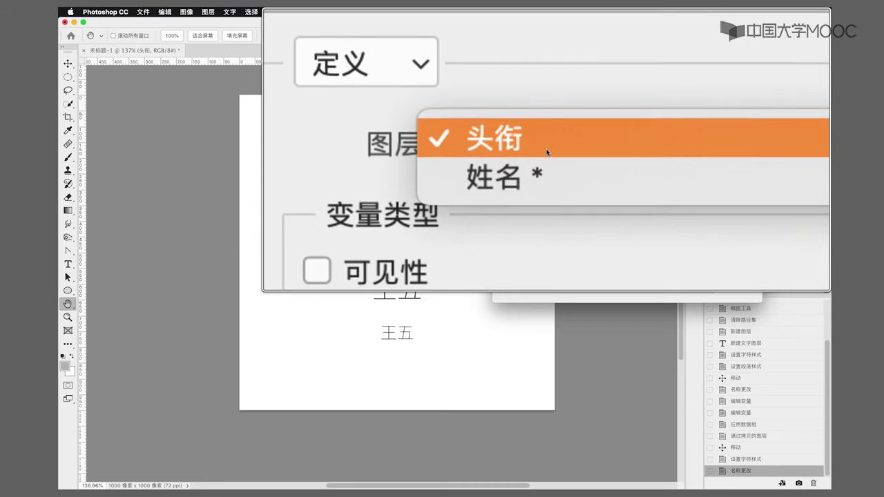
{"action": "left_click", "coordinate": [547, 152]}
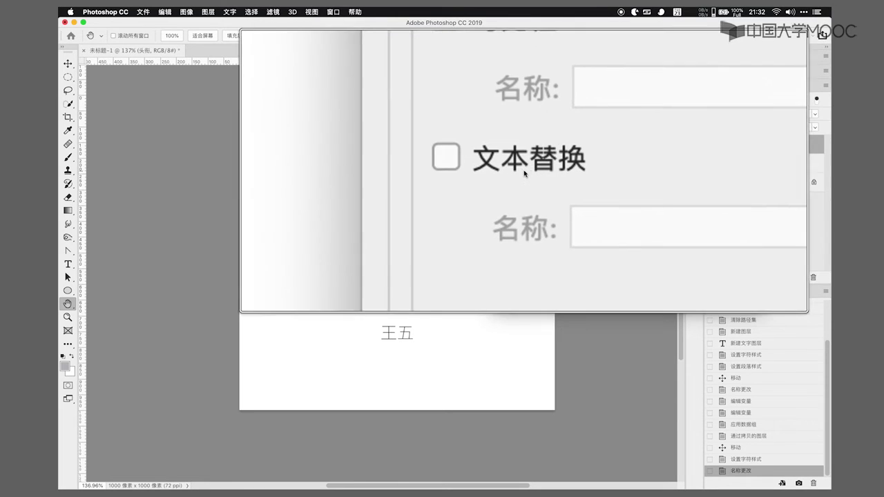
{"action": "left_click", "coordinate": [525, 173]}
{"action": "double_click", "coordinate": [546, 183]}
{"action": "key", "text": "BackSpace"}
{"action": "key", "text": "BackSpace"}
{"action": "key", "text": "BackSpace"}
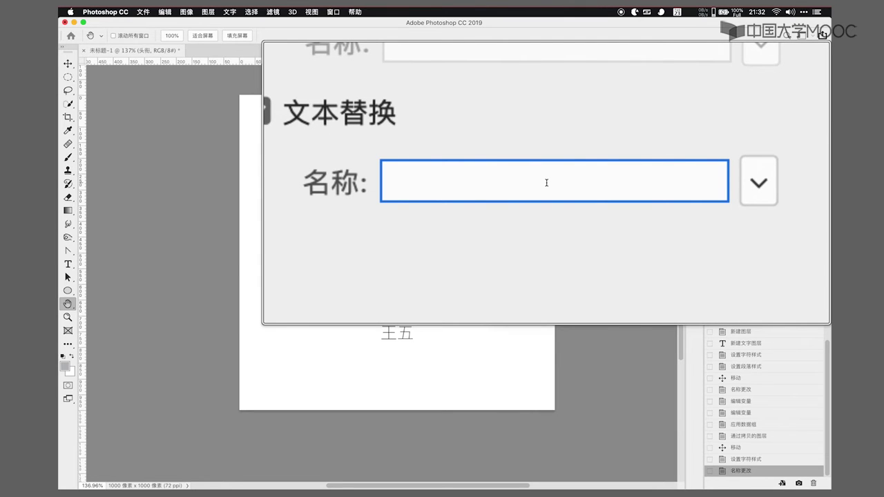
{"action": "type", "text": "title"}
{"action": "key", "text": "Return"}
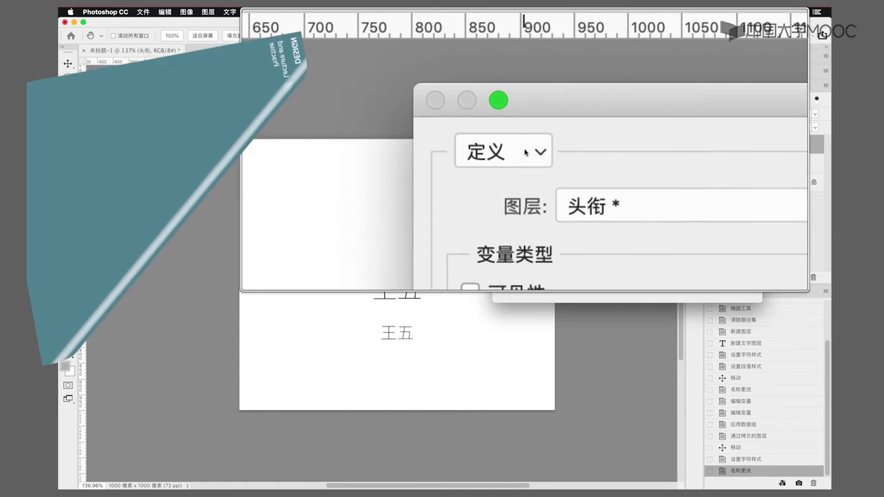
Switch the Variables dialog to Data Sets and check data set 1's title and name values.
{"action": "left_click", "coordinate": [522, 150]}
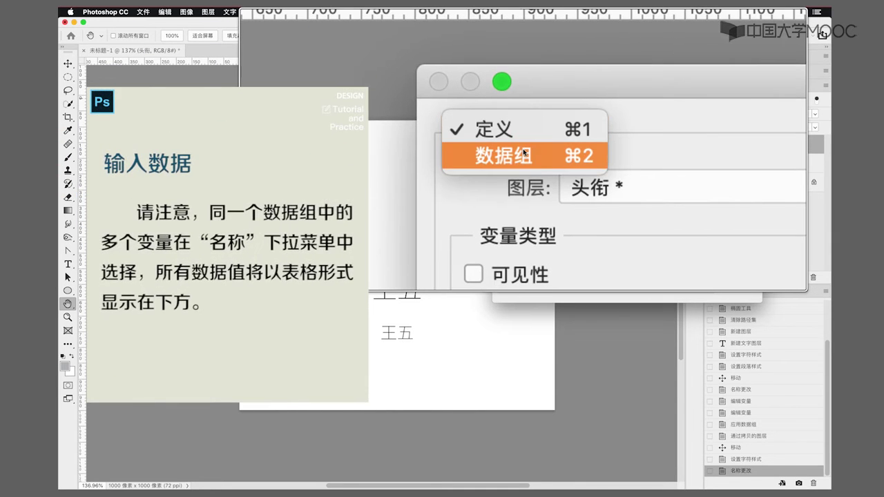
{"action": "left_click", "coordinate": [523, 173]}
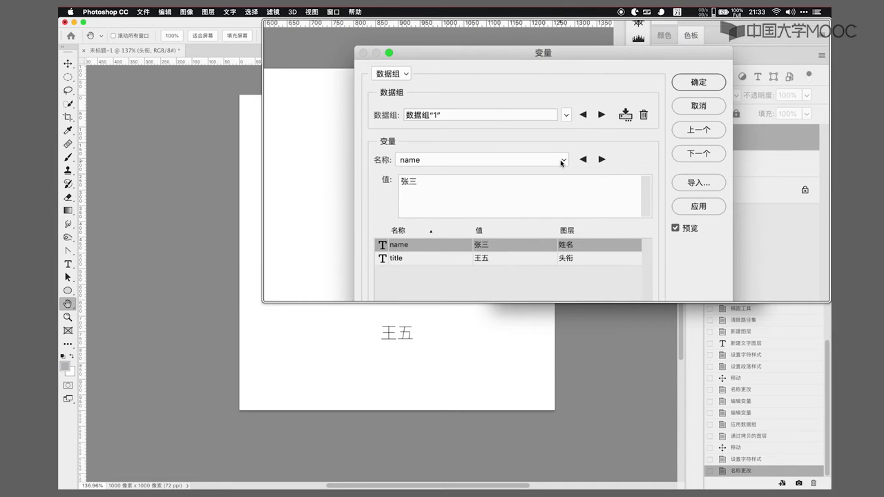
{"action": "left_click", "coordinate": [562, 160]}
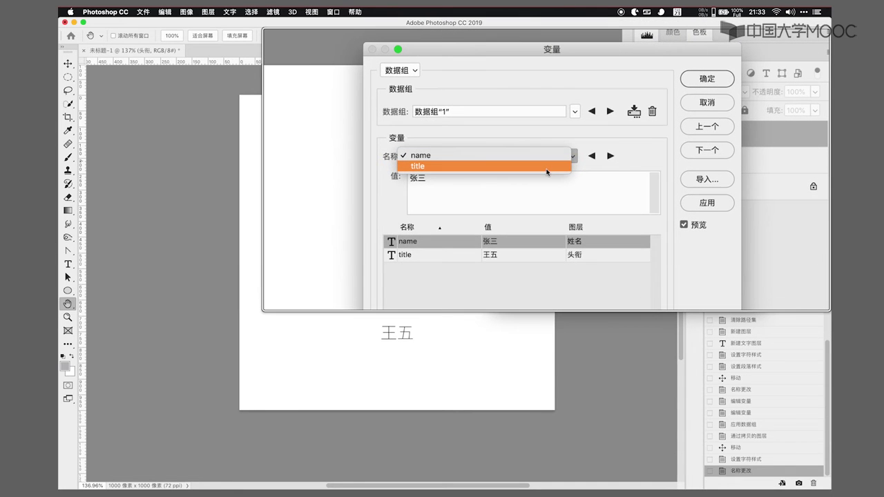
{"action": "left_click", "coordinate": [547, 167]}
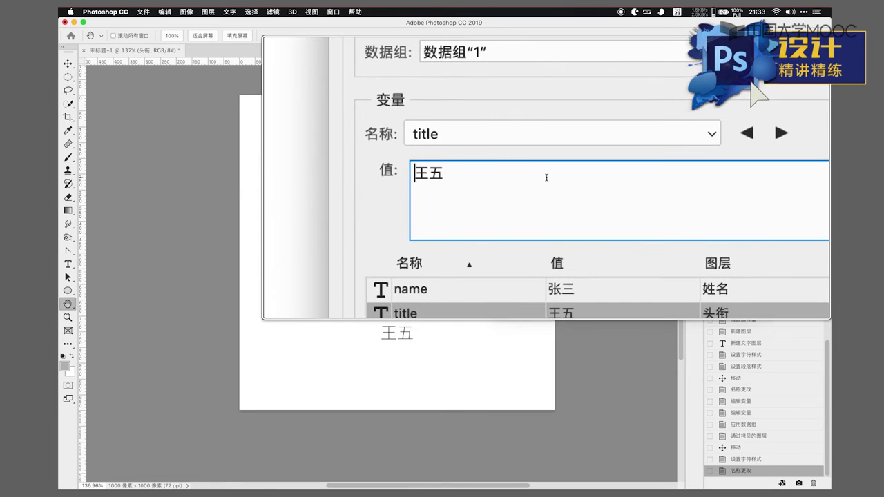
{"action": "double_click", "coordinate": [546, 177]}
{"action": "left_click", "coordinate": [546, 160]}
{"action": "left_click", "coordinate": [546, 152]}
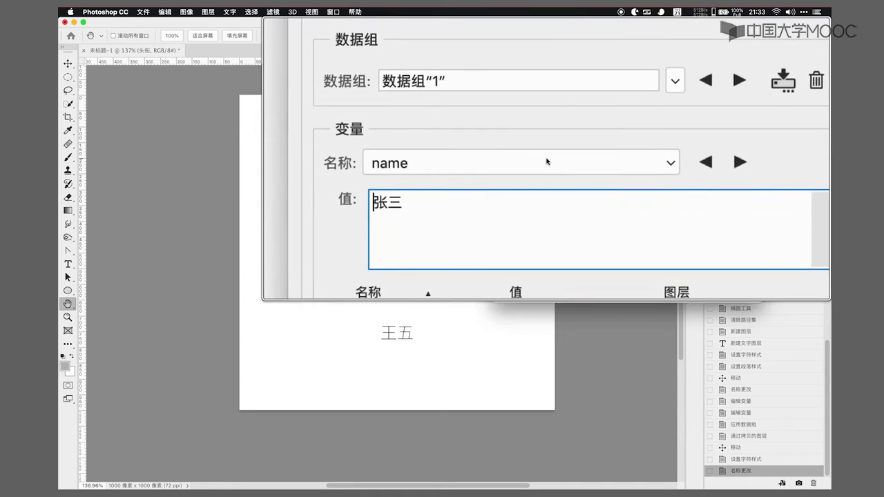
Replace data set 1's title value with 职员.
{"action": "left_click", "coordinate": [547, 164]}
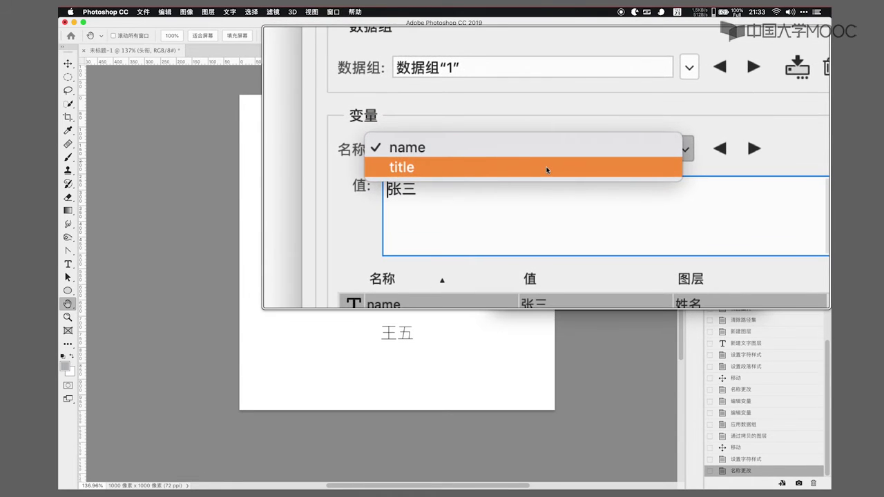
{"action": "left_click", "coordinate": [546, 167]}
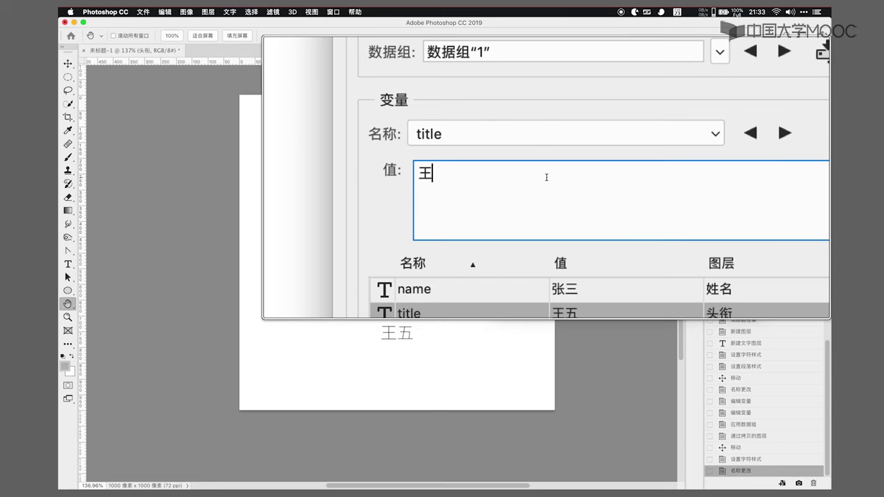
{"action": "type", "text": "j"}
{"action": "key", "text": "BackSpace"}
{"action": "type", "text": "职员"}
{"action": "key", "text": "space"}
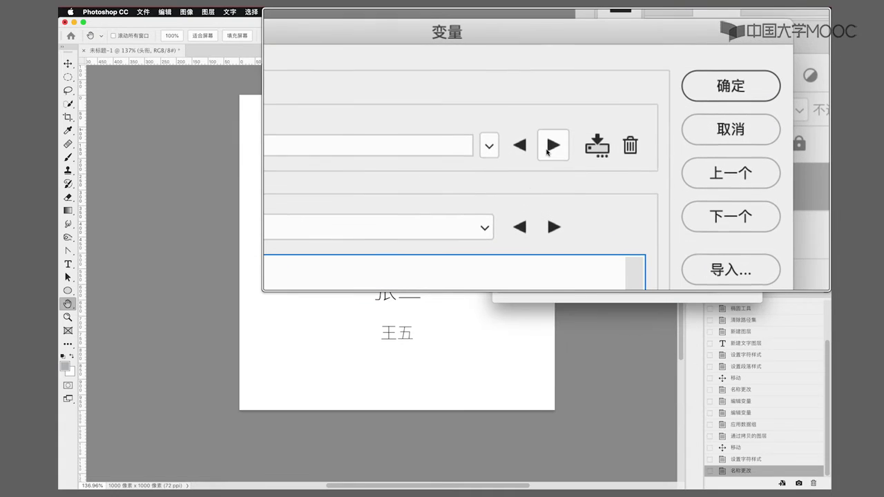
In data set 2 (name 李四), set the title value to 经理.
{"action": "left_click", "coordinate": [547, 148]}
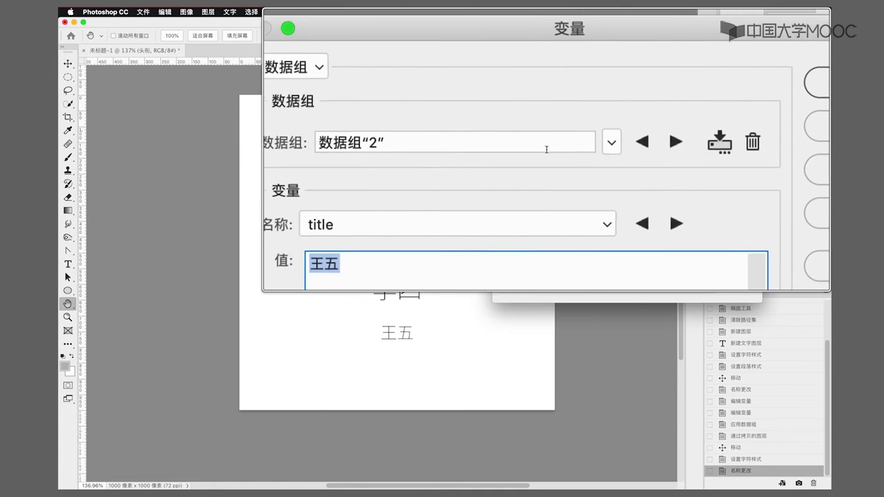
{"action": "left_click", "coordinate": [546, 158]}
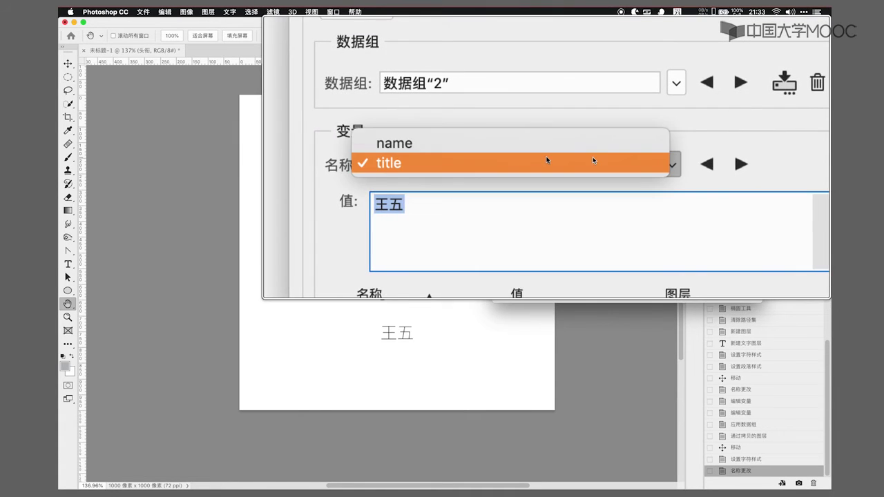
{"action": "left_click", "coordinate": [547, 152]}
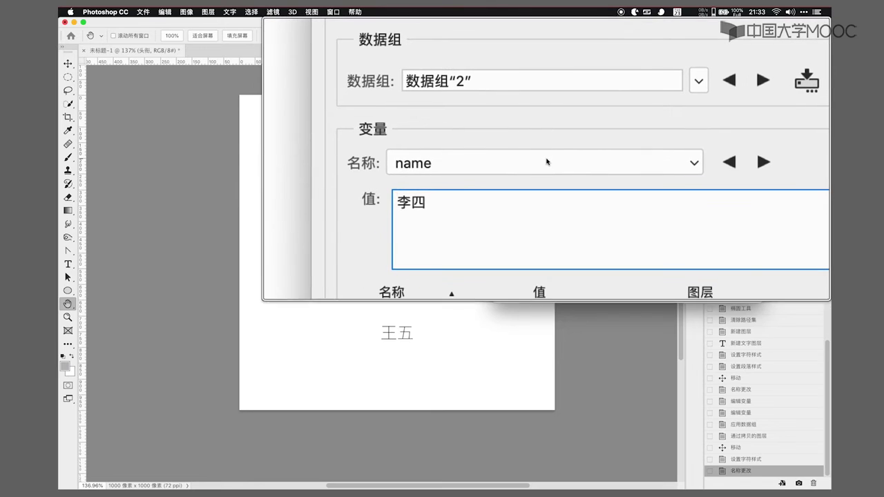
{"action": "left_click", "coordinate": [547, 162]}
{"action": "left_click", "coordinate": [546, 167]}
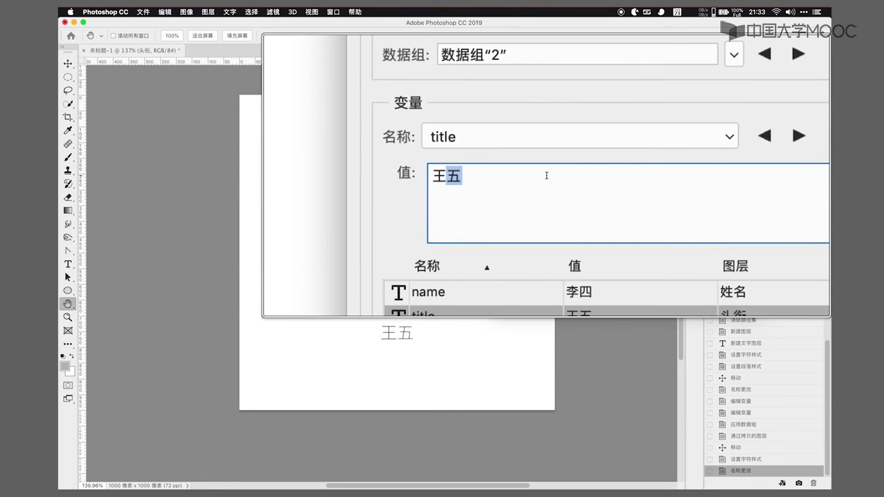
{"action": "type", "text": "jingli2"}
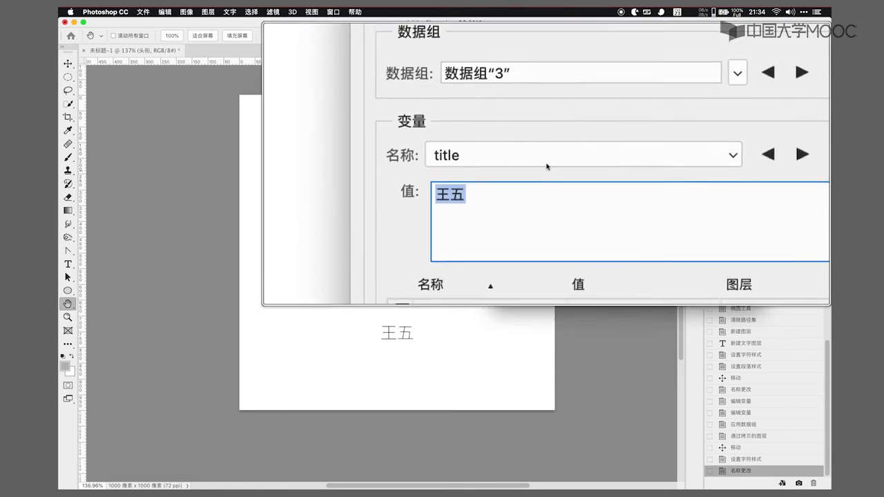
In data set 3 (name 王五), set the title value to 职员.
{"action": "left_click", "coordinate": [547, 164]}
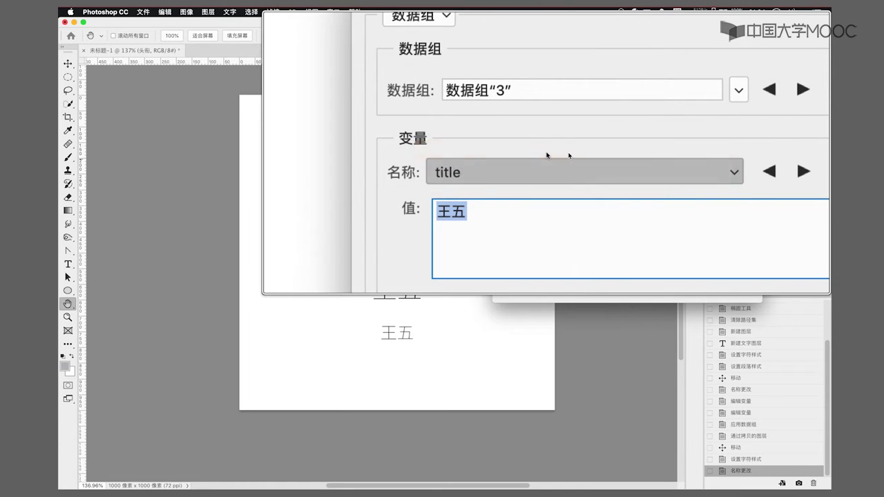
{"action": "left_click", "coordinate": [546, 160]}
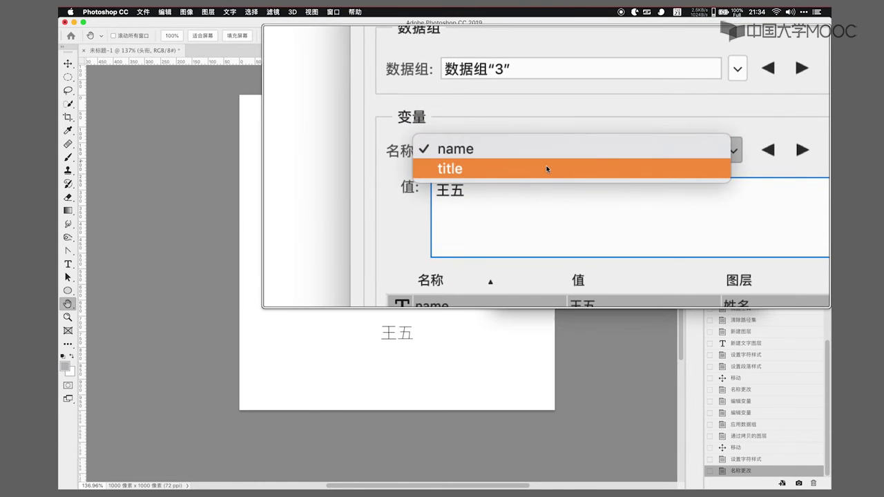
{"action": "left_click", "coordinate": [546, 168]}
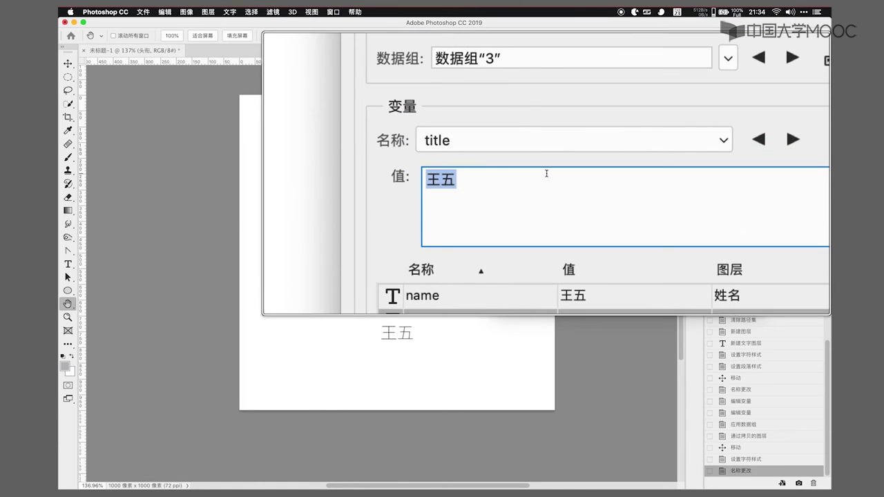
{"action": "type", "text": "vhiyu"}
{"action": "key", "text": "space"}
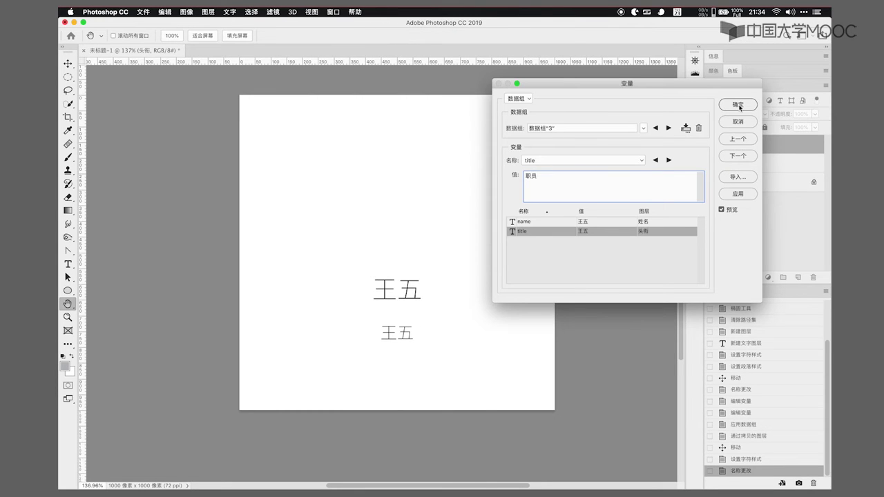
Save the variable edits, preview data sets 2 and 3 on the card, then cancel.
{"action": "left_click", "coordinate": [737, 105]}
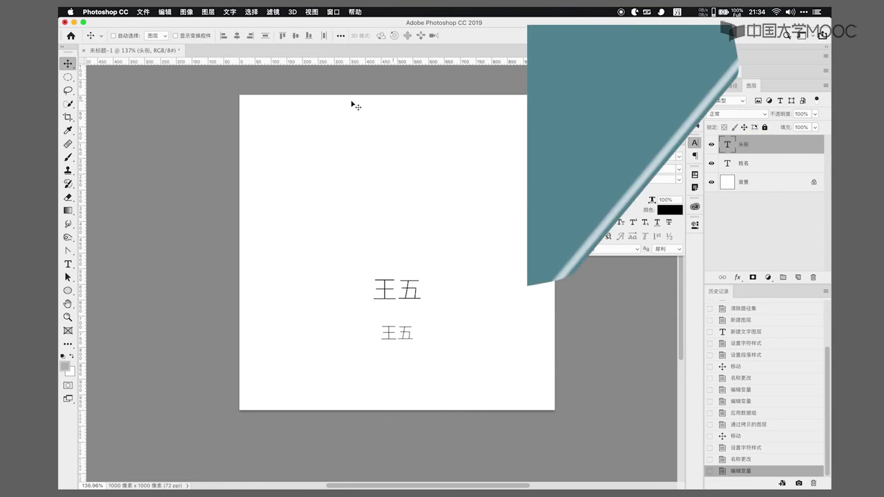
{"action": "left_click", "coordinate": [208, 11]}
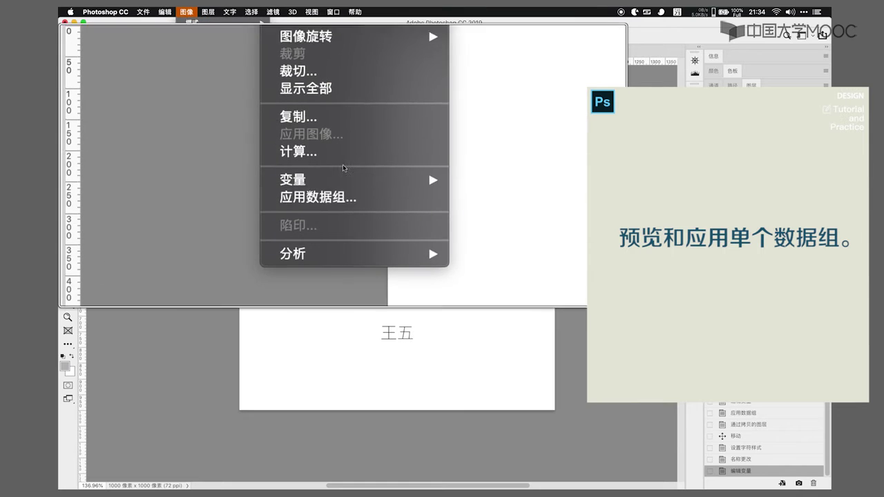
{"action": "left_click", "coordinate": [331, 180]}
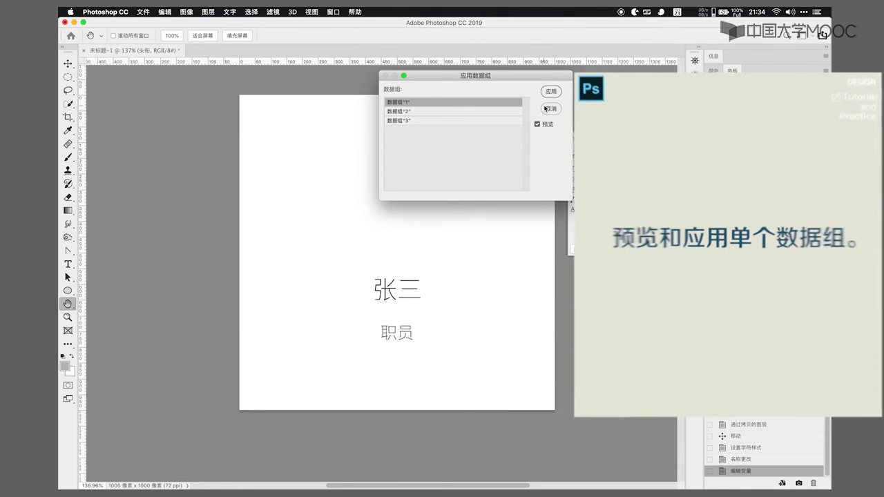
{"action": "left_click", "coordinate": [474, 111]}
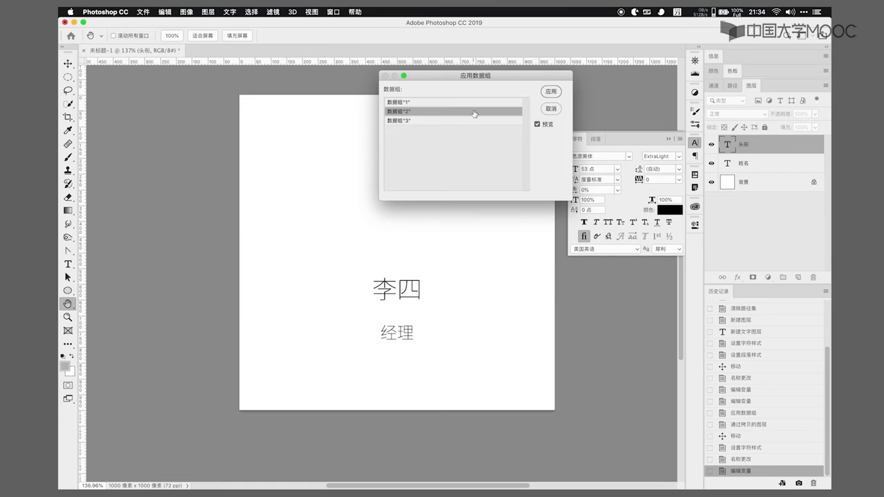
{"action": "left_click", "coordinate": [454, 122]}
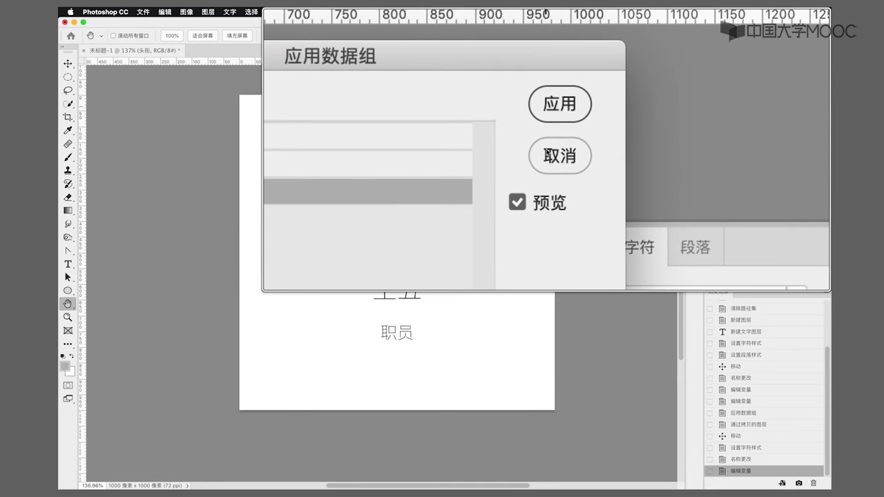
{"action": "left_click", "coordinate": [548, 154]}
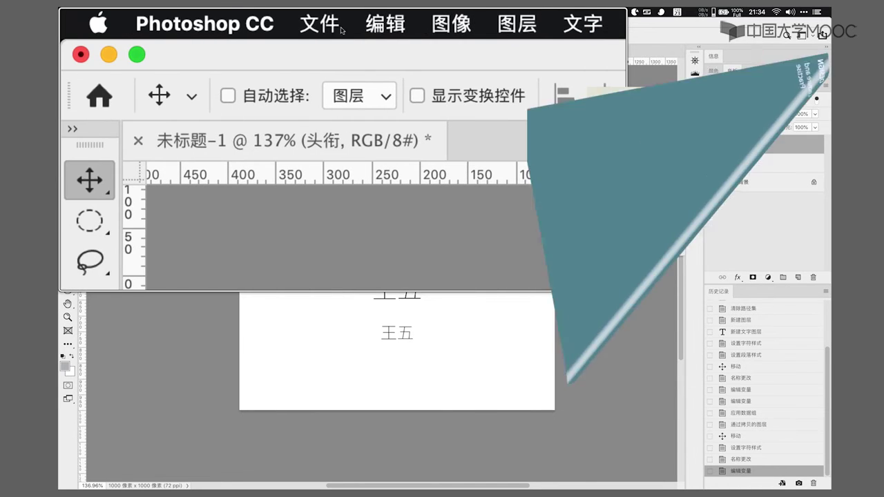
Re-export all data sets as PSD files, replacing all existing exported files.
{"action": "left_click", "coordinate": [319, 24]}
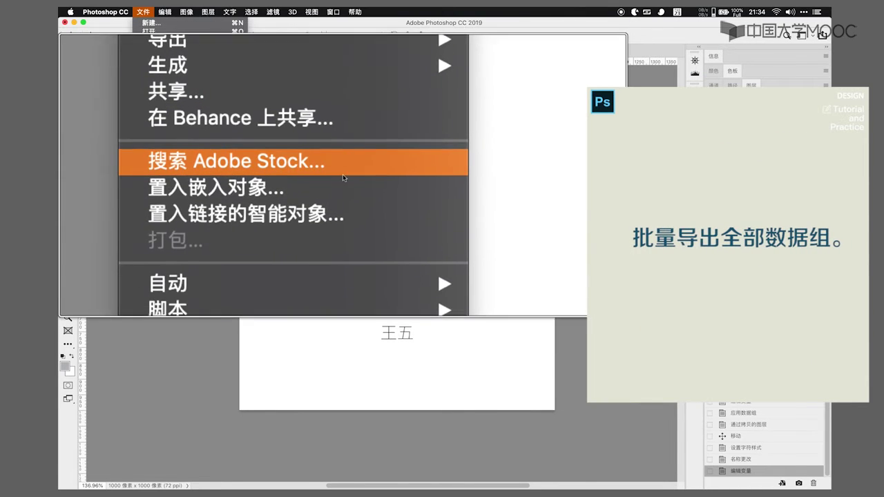
{"action": "mouse_move", "coordinate": [159, 228]}
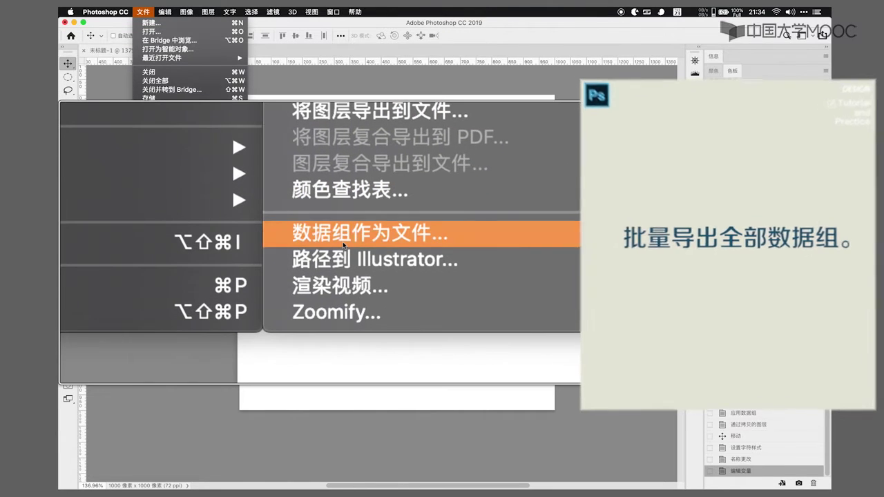
{"action": "left_click", "coordinate": [343, 244]}
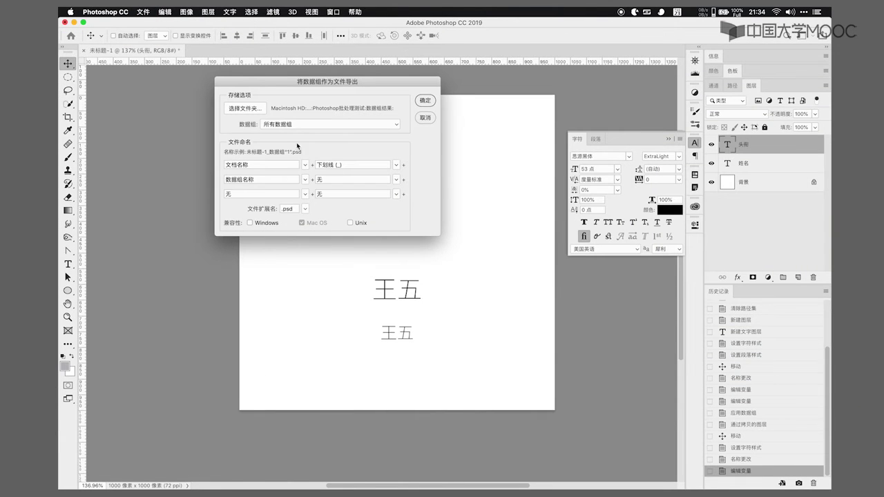
{"action": "left_click", "coordinate": [425, 101]}
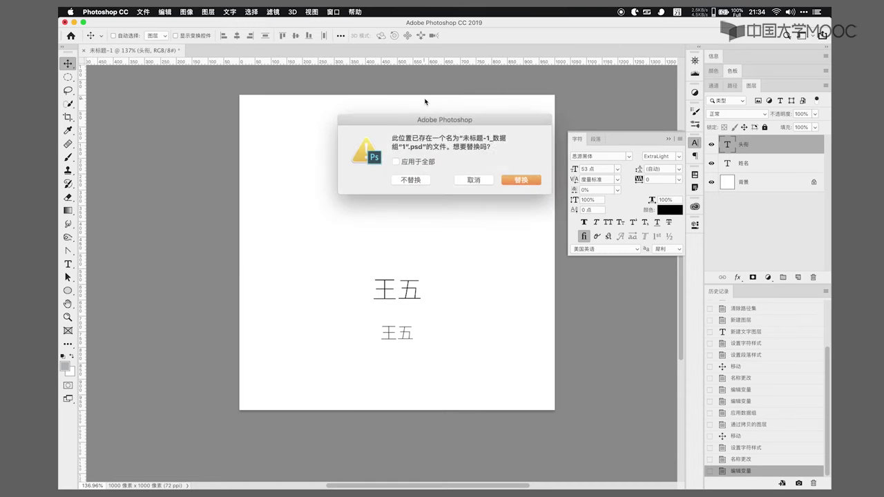
{"action": "left_click", "coordinate": [401, 161]}
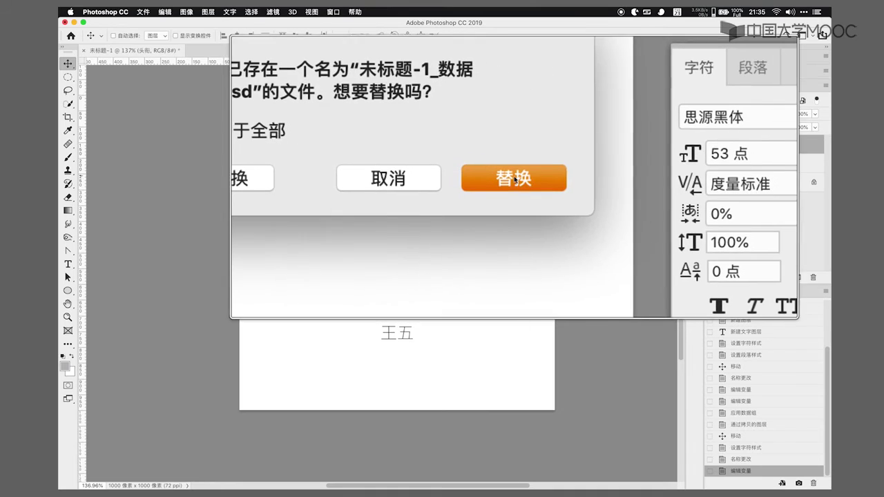
{"action": "left_click", "coordinate": [494, 177]}
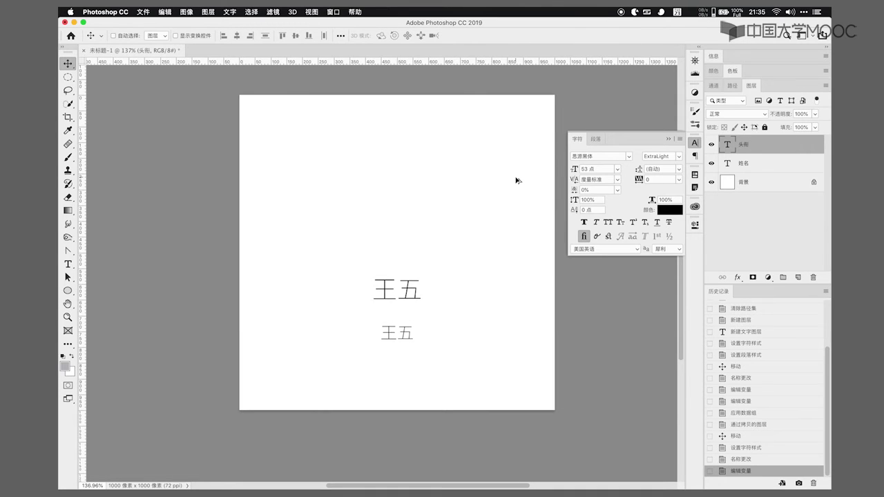
{"action": "key", "text": "super+Tab"}
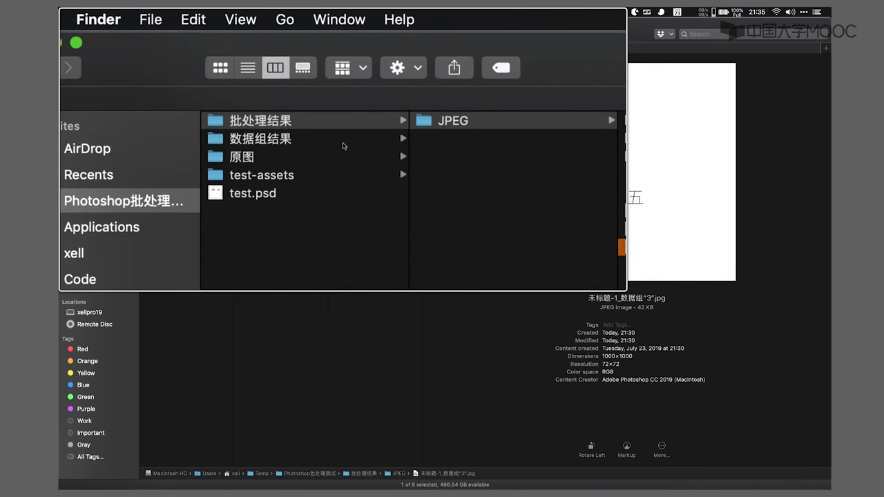
Preview the three exported cards in 数据组结果 (张三 职员, 李四 经理, 王五 职员), then return to Photoshop.
{"action": "left_click", "coordinate": [343, 143]}
{"action": "left_click", "coordinate": [343, 120]}
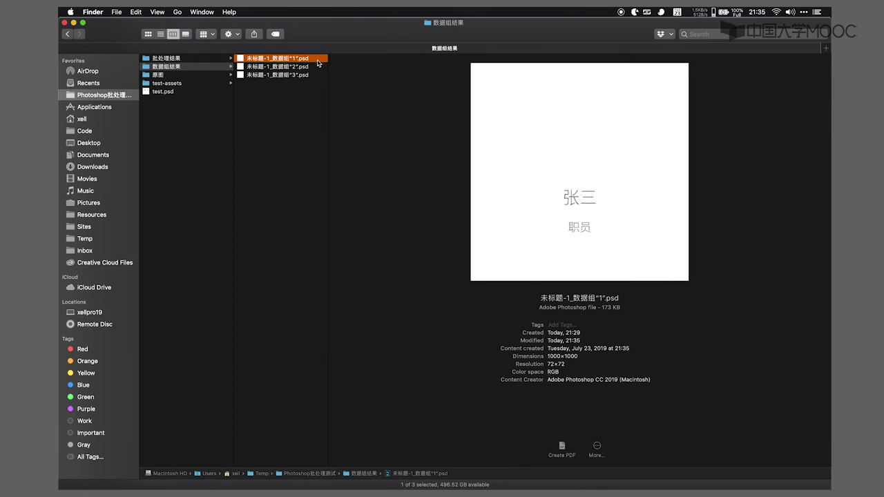
{"action": "key", "text": "Down"}
{"action": "key", "text": "Down"}
{"action": "key", "text": "Up"}
{"action": "key", "text": "Up"}
{"action": "key", "text": "Down"}
{"action": "key", "text": "Down"}
{"action": "key", "text": "Up"}
{"action": "key", "text": "Up"}
{"action": "key", "text": "Down"}
{"action": "key", "text": "Down"}
{"action": "key", "text": "Up"}
{"action": "key", "text": "Up"}
{"action": "key", "text": "Down"}
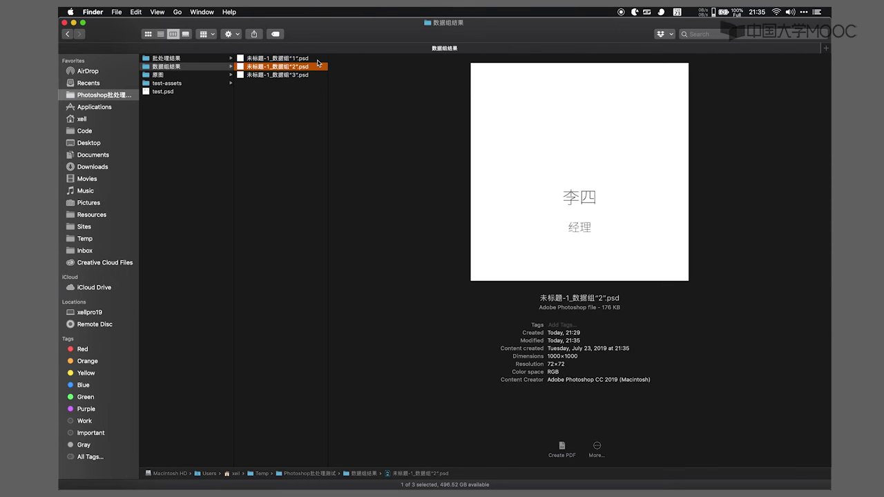
{"action": "key", "text": "super+Tab"}
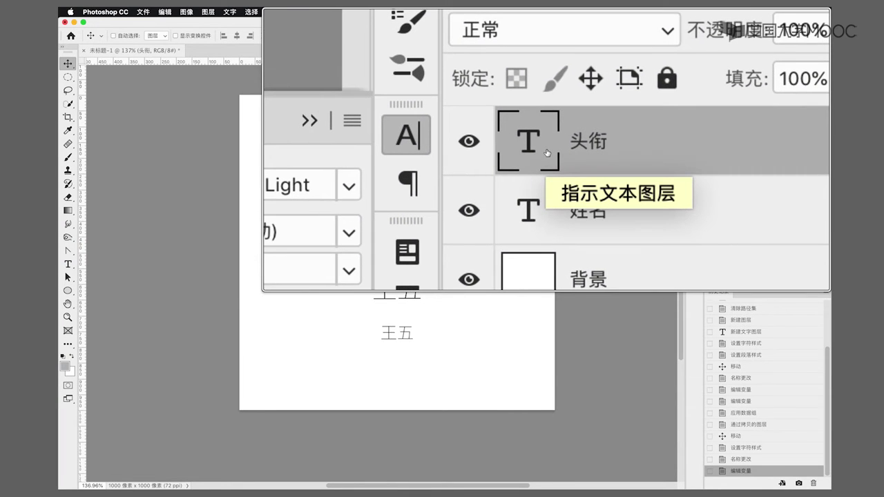
Select the 头衔 layer and add a new empty layer, 图层 1, above it.
{"action": "key", "text": "alt+bracketleft"}
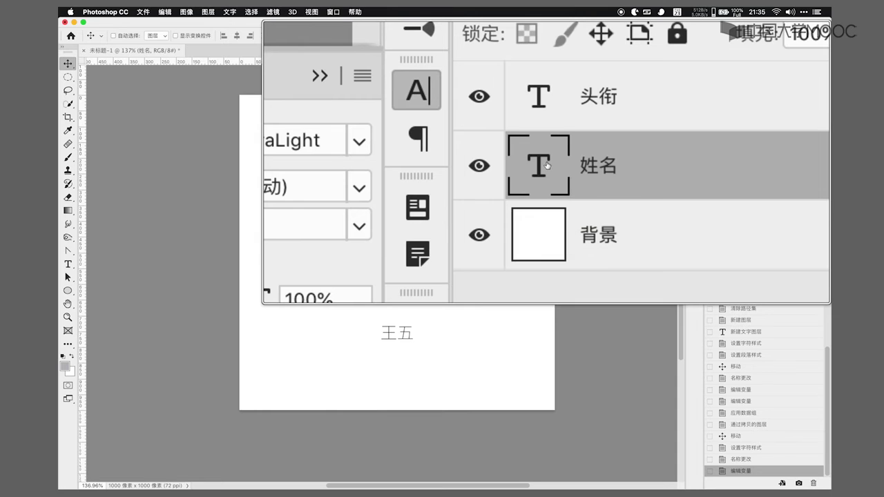
{"action": "left_click", "coordinate": [546, 151]}
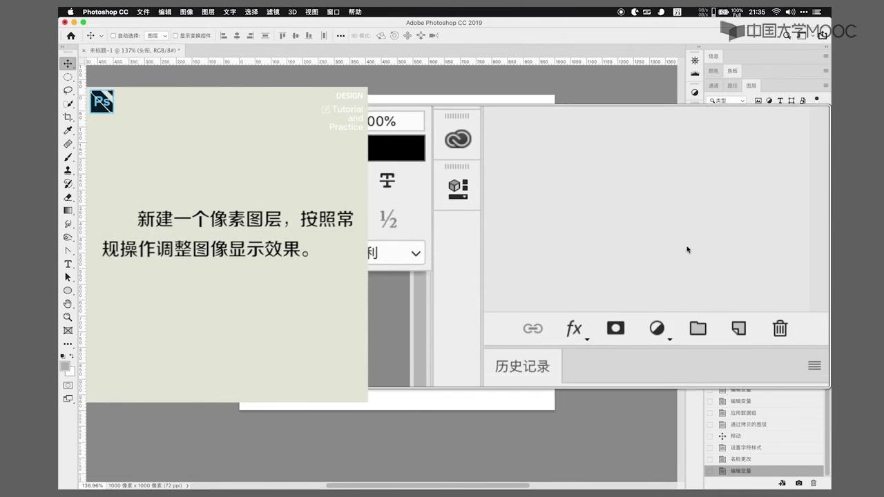
{"action": "key", "text": "ctrl+shift+alt+n"}
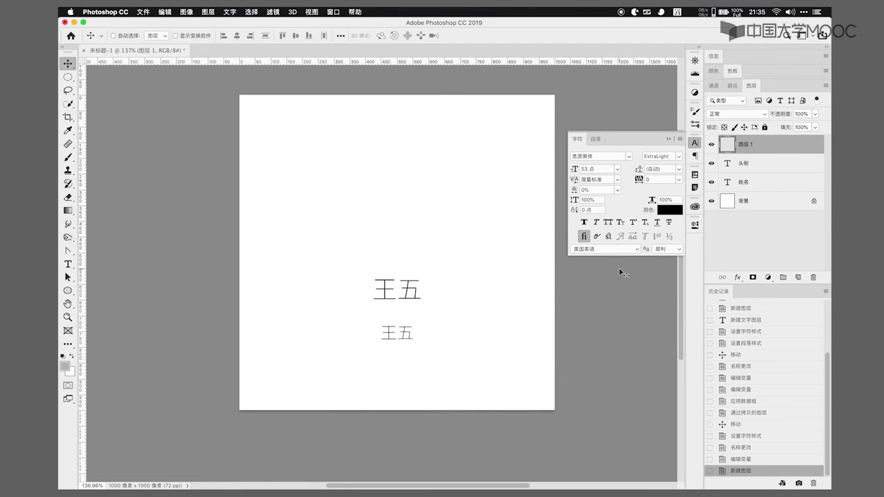
Place 枯树.jpg from the 原图 folder onto the card, scaled to 15.80% and moved above the name.
{"action": "key", "text": "super+Tab"}
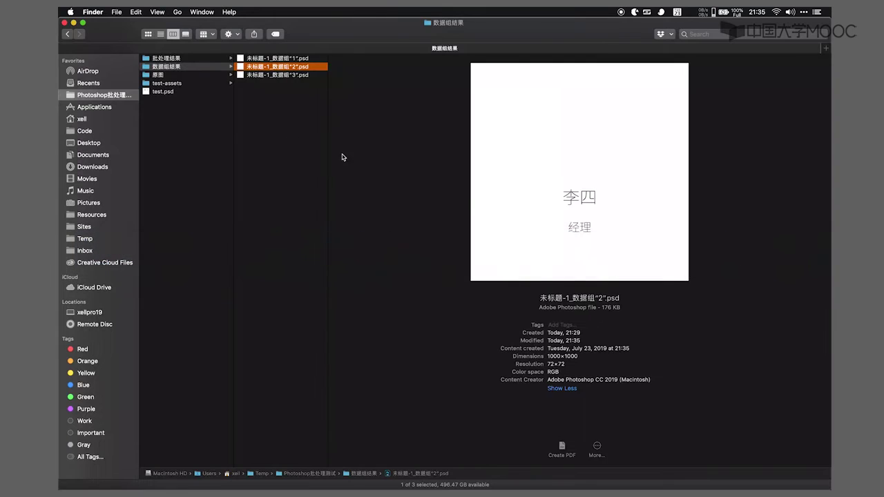
{"action": "left_click", "coordinate": [177, 76]}
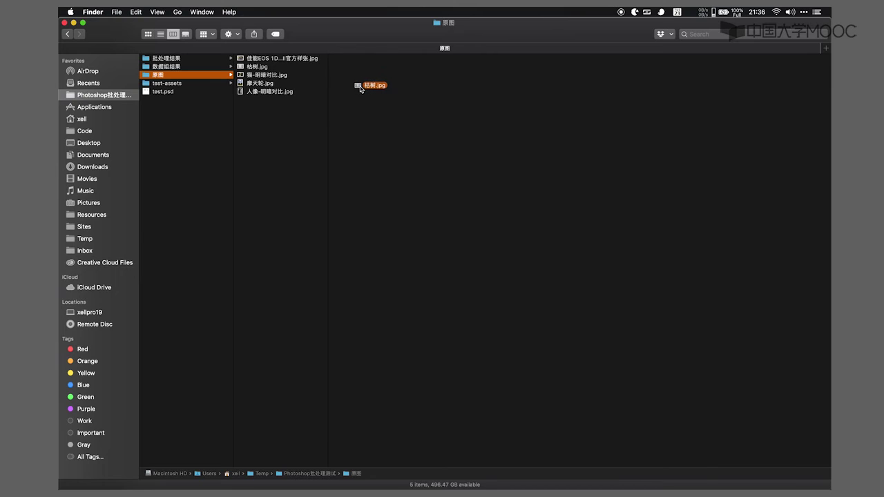
{"action": "key", "text": "super+Tab"}
{"action": "left_click_drag", "start_coordinate": [359, 86], "coordinate": [398, 196]}
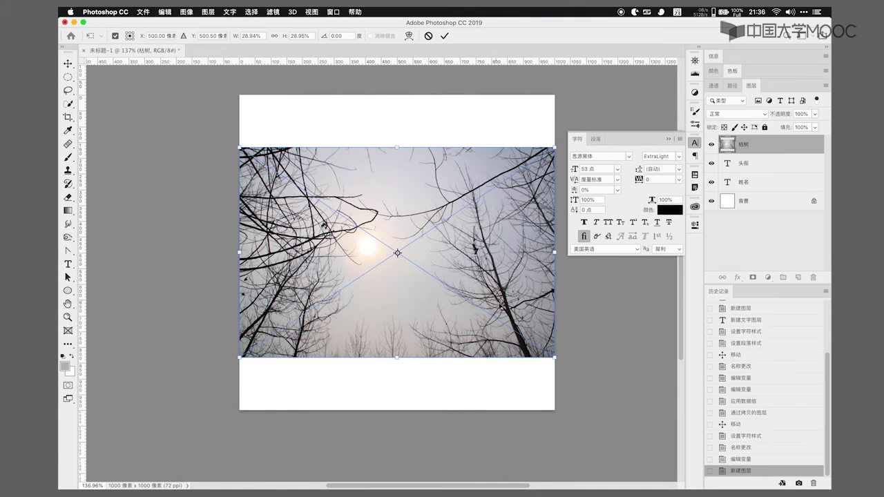
{"action": "mouse_move", "coordinate": [554, 357]}
{"action": "left_mouse_down"}
{"action": "mouse_move", "coordinate": [480, 272]}
{"action": "mouse_move", "coordinate": [494, 286]}
{"action": "left_mouse_up"}
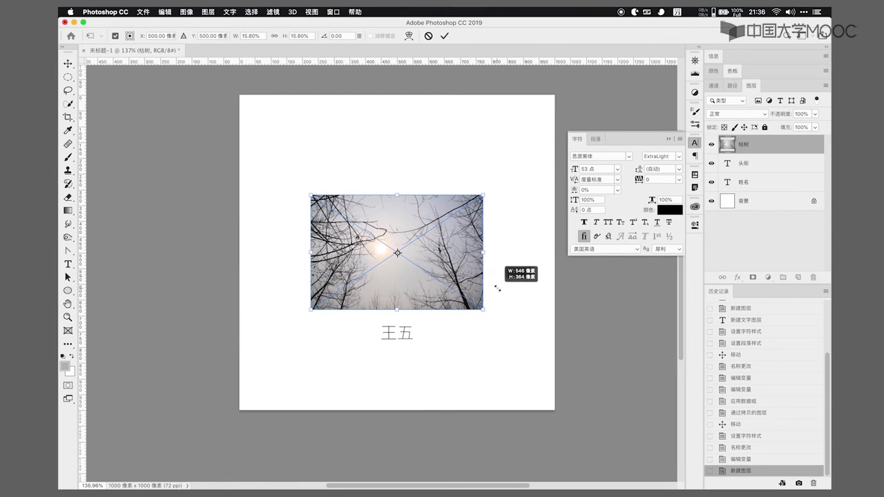
{"action": "left_click_drag", "start_coordinate": [449, 263], "coordinate": [449, 203]}
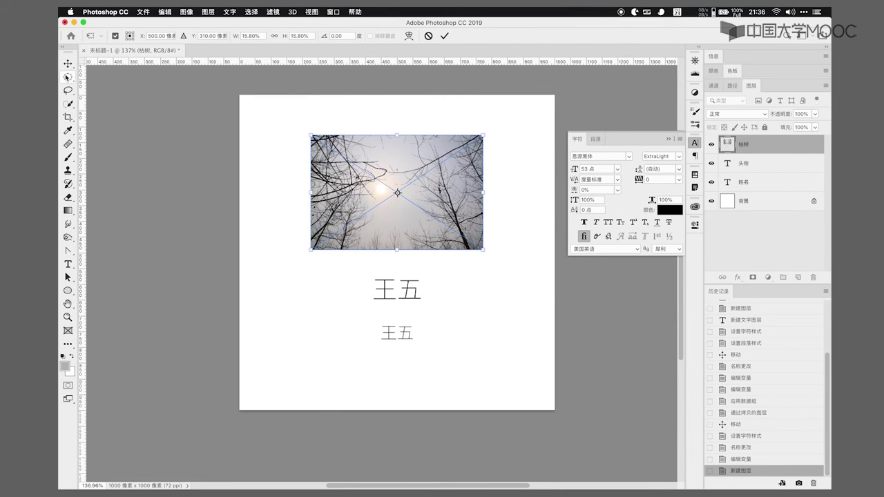
Commit the tree photo and mask it to an elliptical selection drawn over it.
{"action": "key", "text": "Return"}
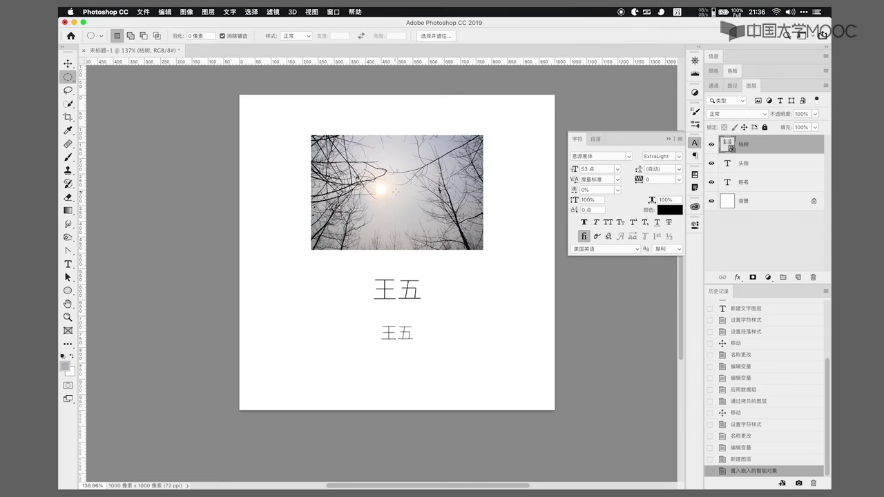
{"action": "left_click_drag", "start_coordinate": [394, 190], "coordinate": [458, 245]}
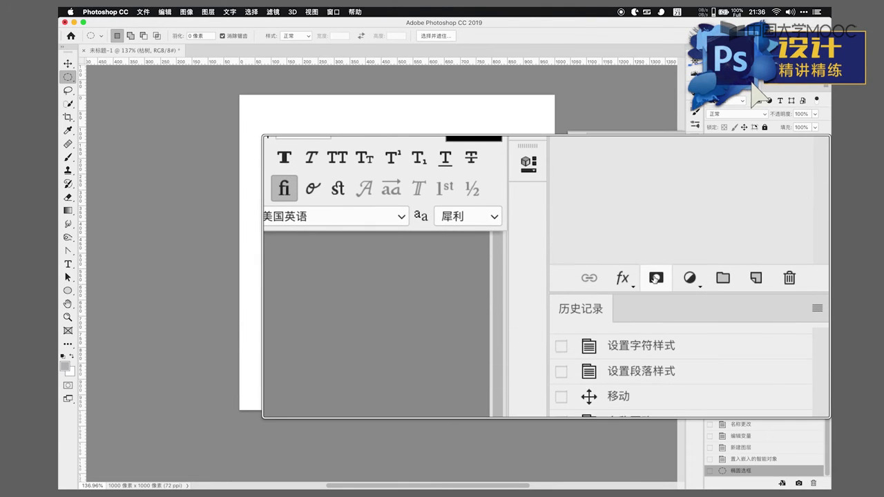
{"action": "left_click", "coordinate": [655, 279]}
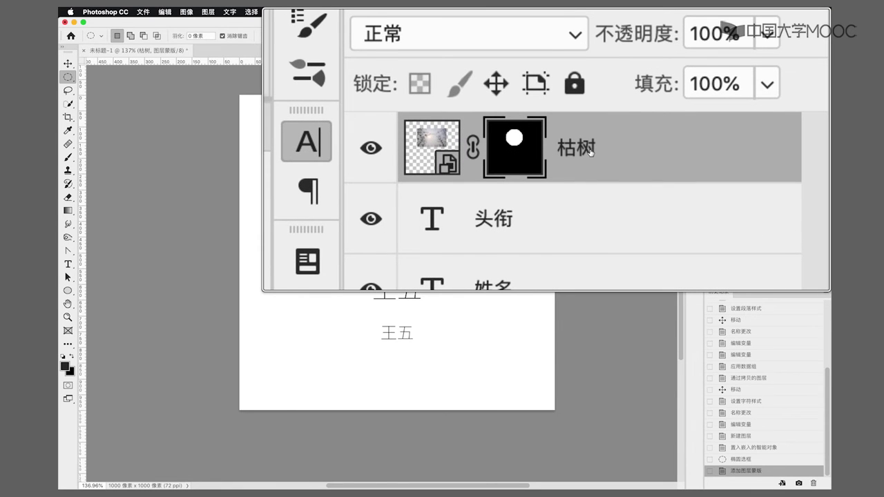
Rename the 枯树 layer to 头像, typing the name through the pinyin input method.
{"action": "double_click", "coordinate": [590, 151]}
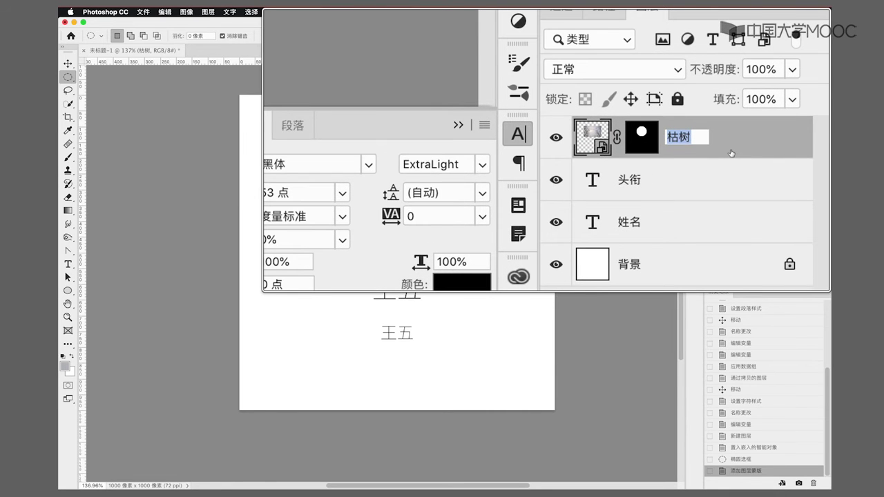
{"action": "type", "text": "tbb"}
{"action": "key", "text": "BackSpace"}
{"action": "key", "text": "BackSpace"}
{"action": "type", "text": "bxd"}
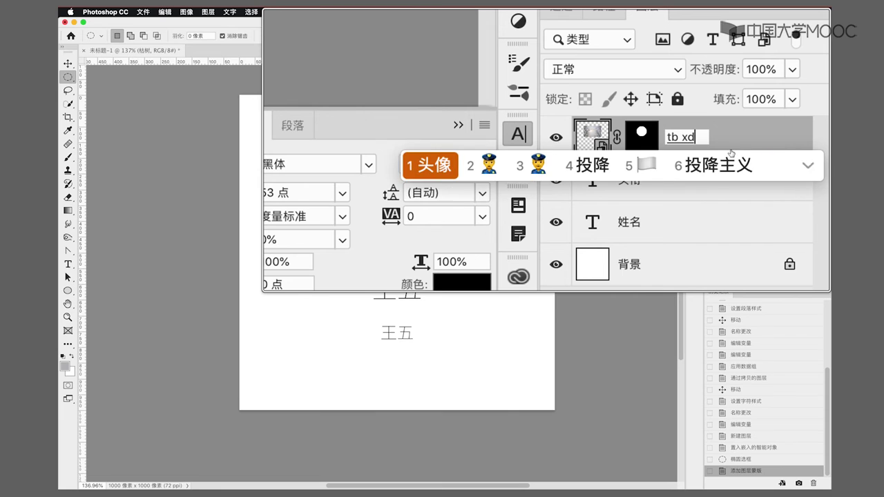
{"action": "key", "text": "space"}
{"action": "key", "text": "Return"}
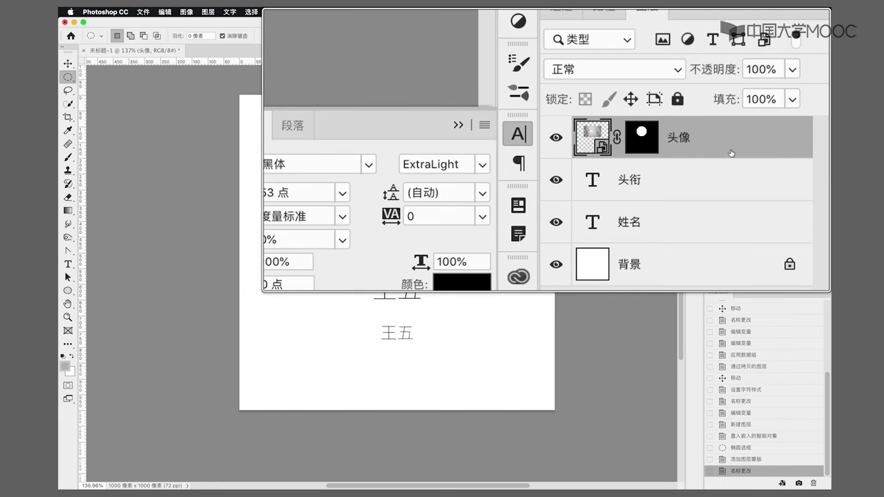
{"action": "left_click", "coordinate": [186, 12]}
{"action": "mouse_move", "coordinate": [207, 172]}
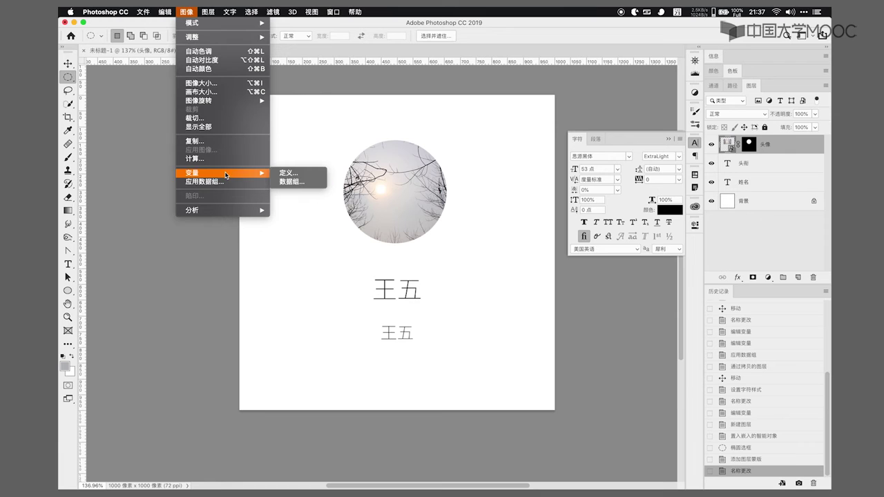
{"action": "left_click", "coordinate": [295, 174]}
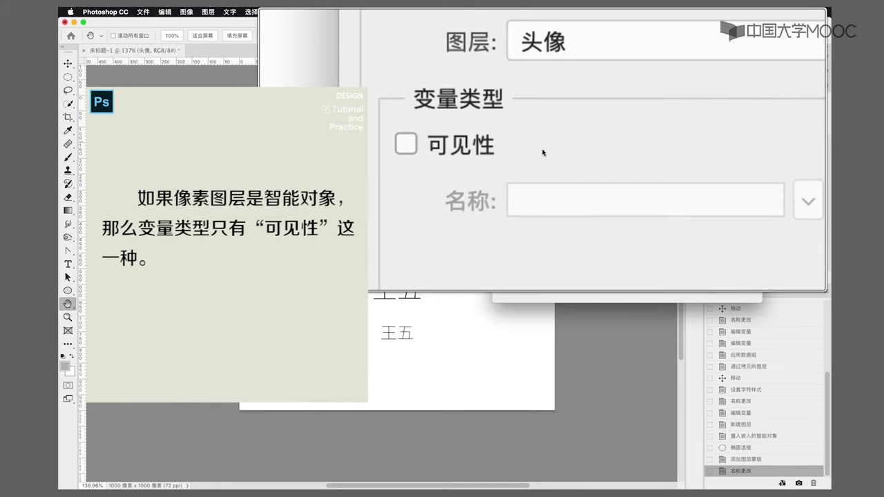
{"action": "left_click", "coordinate": [738, 122]}
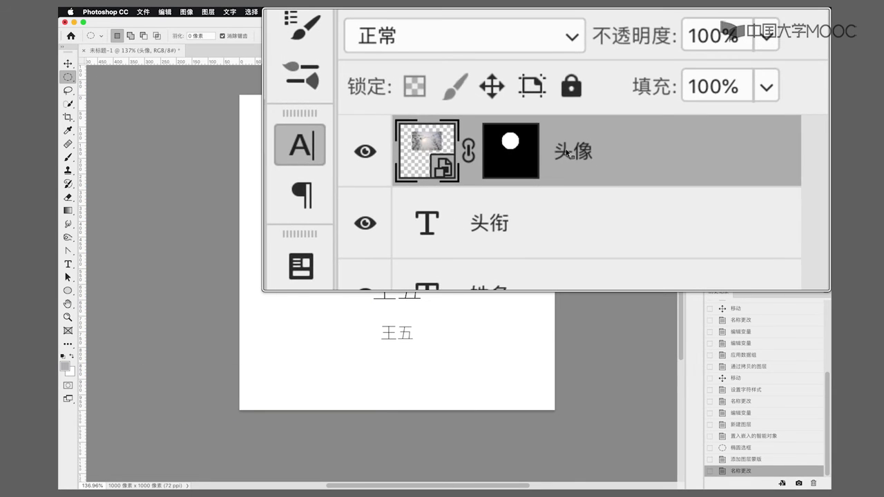
Rasterize the 头像 layer with 栅格化图层 from its layer context menu.
{"action": "right_click", "coordinate": [702, 152]}
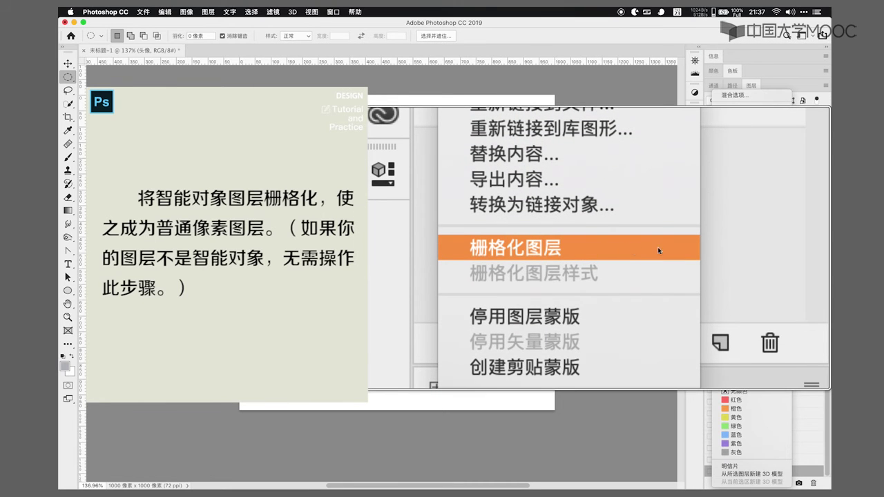
{"action": "left_click", "coordinate": [626, 249]}
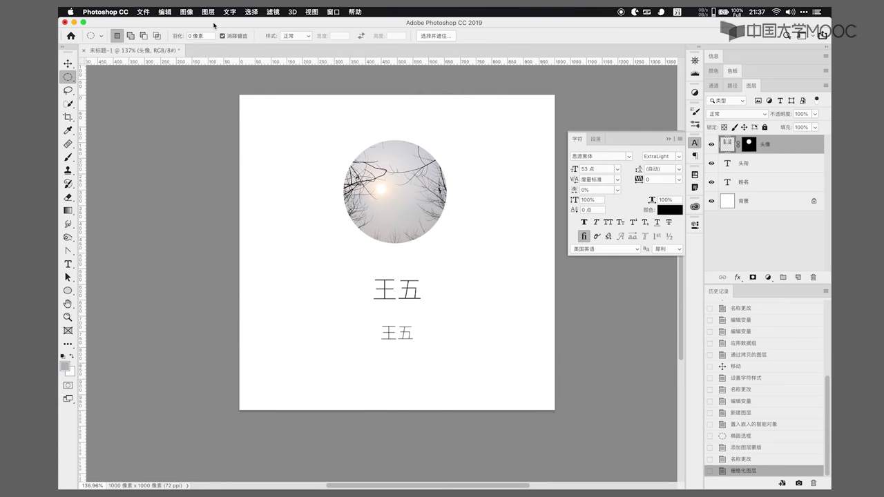
Give the 头像 layer a pixel-replacement variable named avatar in Image > Variables > Define.
{"action": "left_click", "coordinate": [187, 12]}
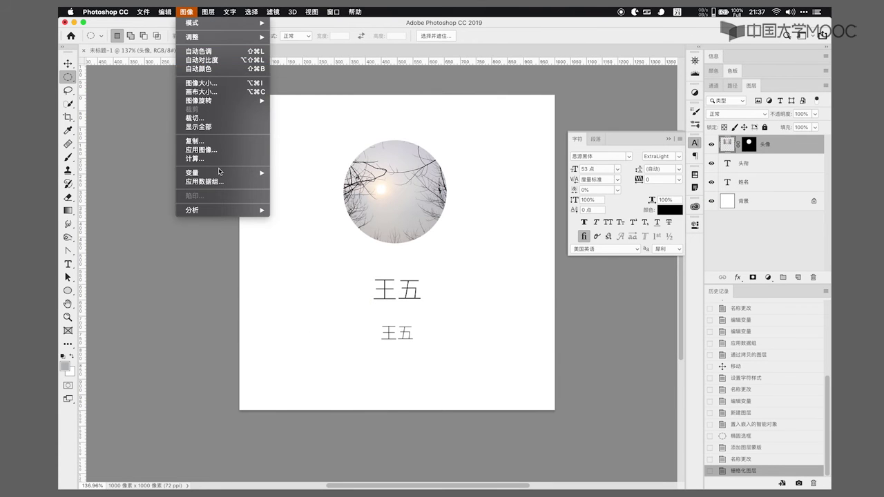
{"action": "left_click", "coordinate": [285, 173]}
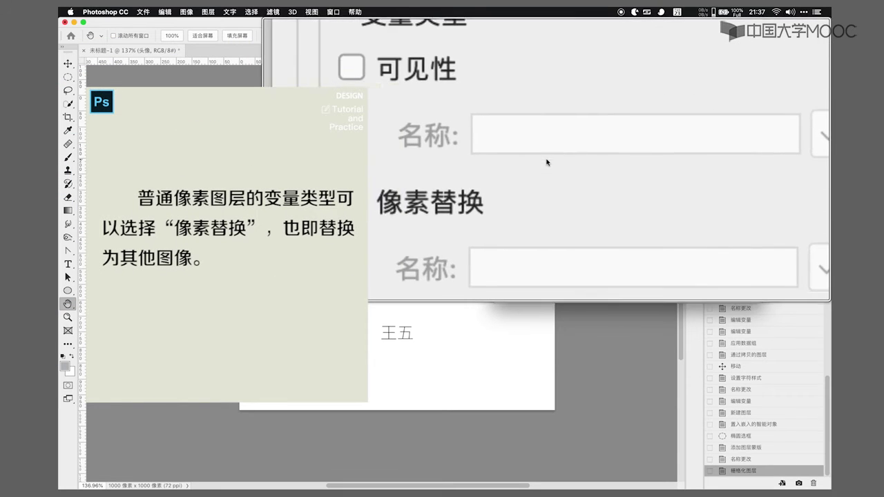
{"action": "left_click", "coordinate": [522, 171]}
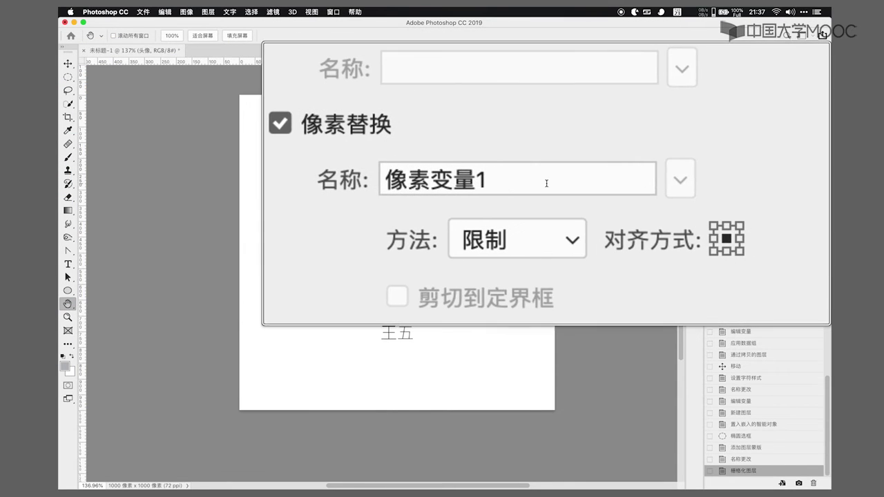
{"action": "double_click", "coordinate": [546, 183]}
{"action": "key", "text": "BackSpace"}
{"action": "key", "text": "BackSpace"}
{"action": "key", "text": "BackSpace"}
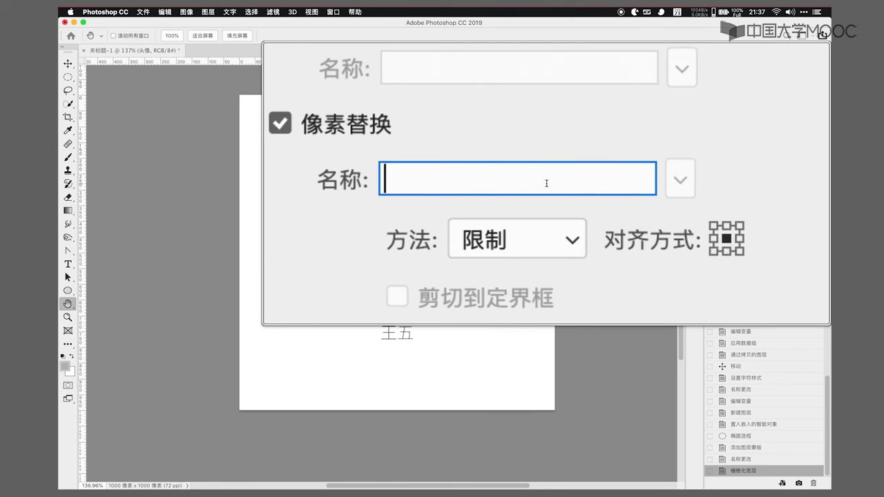
{"action": "type", "text": "avatar"}
{"action": "key", "text": "Return"}
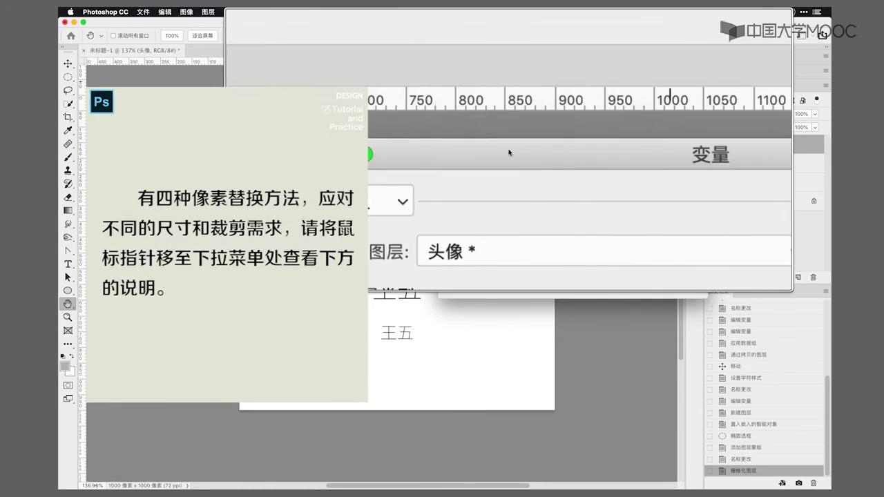
Set the avatar replacement method to Fill and enable Clip to Bounding Box.
{"action": "left_click", "coordinate": [484, 191]}
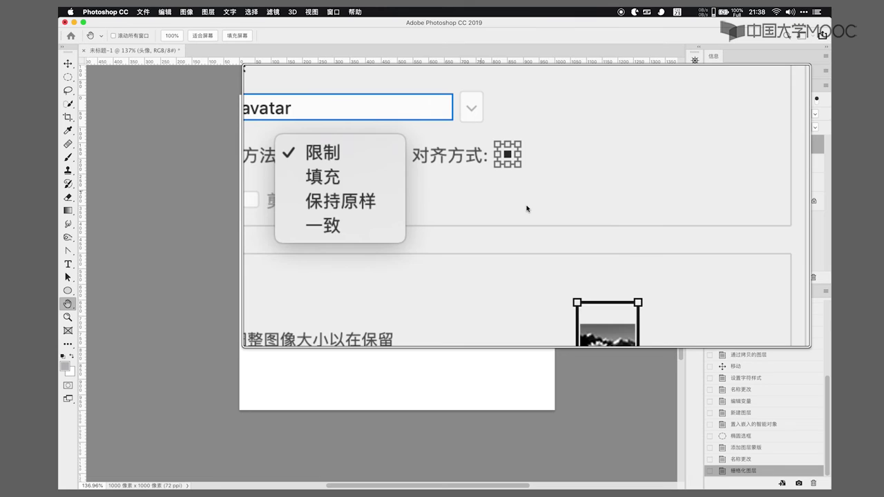
{"action": "left_click", "coordinate": [496, 206]}
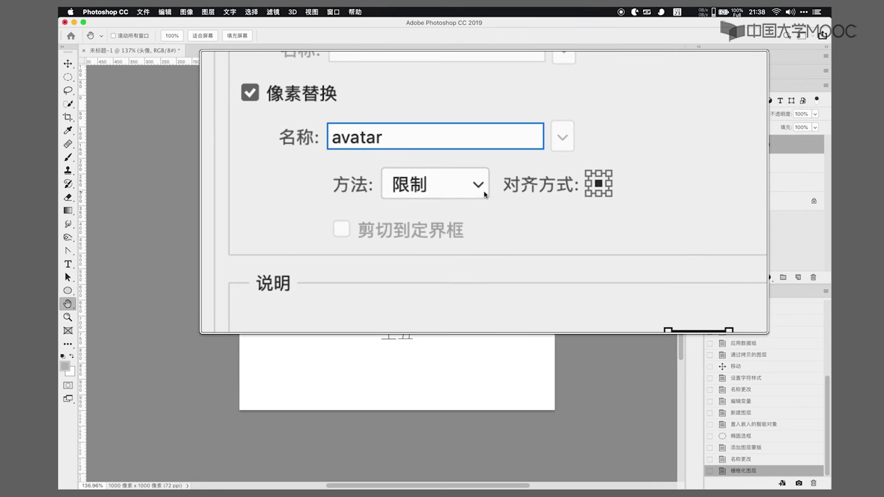
{"action": "left_click", "coordinate": [484, 192]}
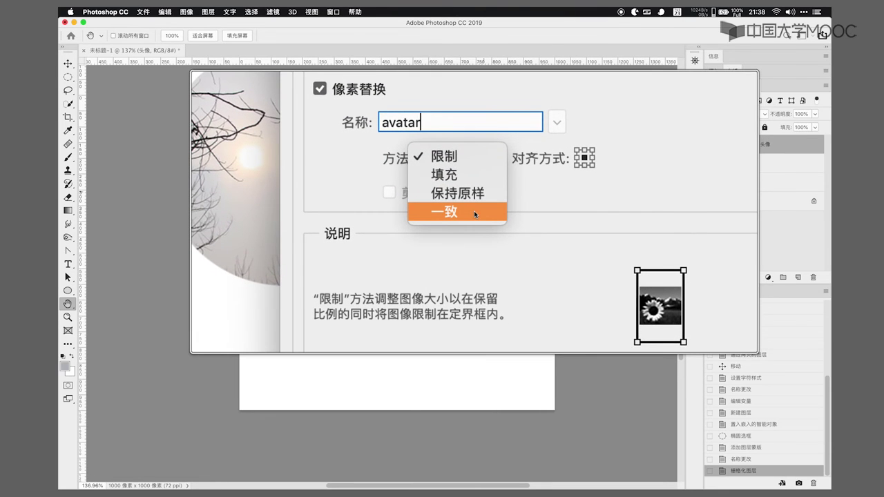
{"action": "left_click", "coordinate": [570, 194]}
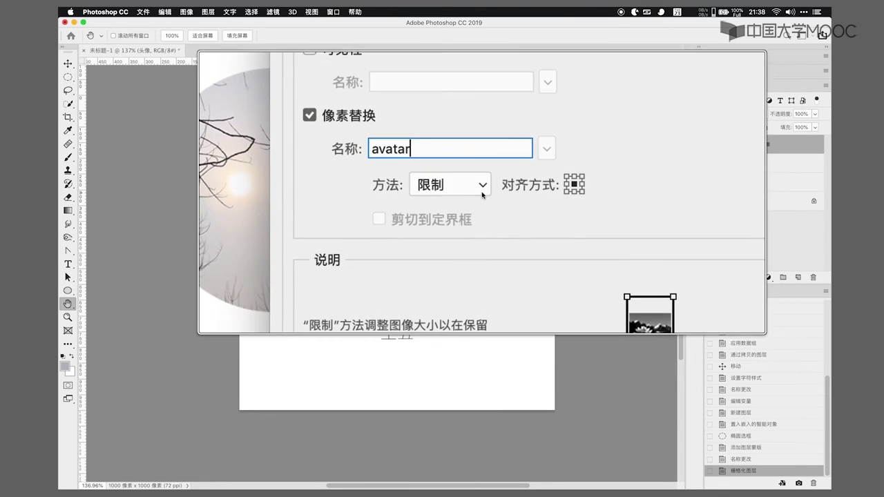
{"action": "left_click", "coordinate": [482, 195]}
{"action": "left_click", "coordinate": [481, 196]}
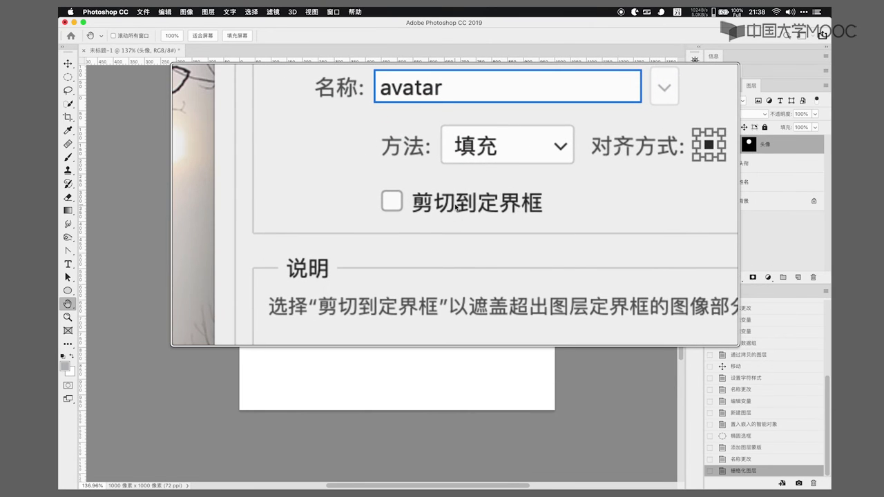
{"action": "left_click", "coordinate": [455, 208]}
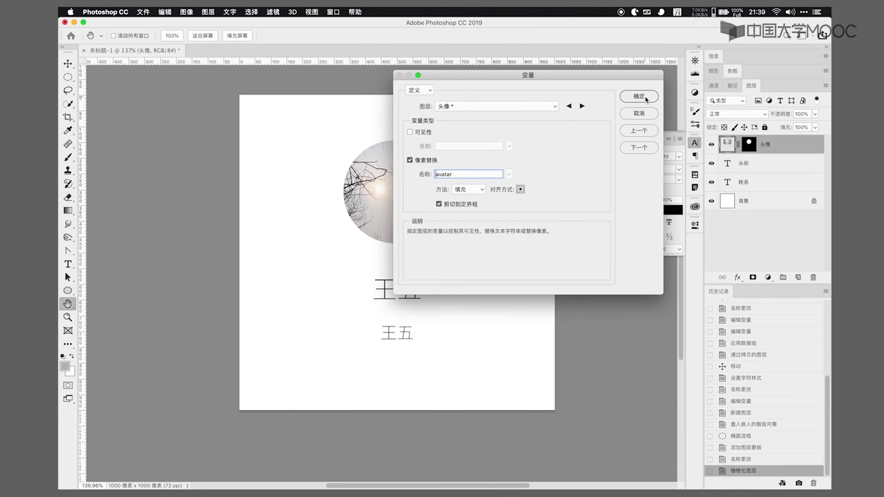
Confirm the avatar variable, then assign 佳能EOS 1D X Mark II官方样张.jpg as data set 1's avatar.
{"action": "left_click", "coordinate": [640, 97]}
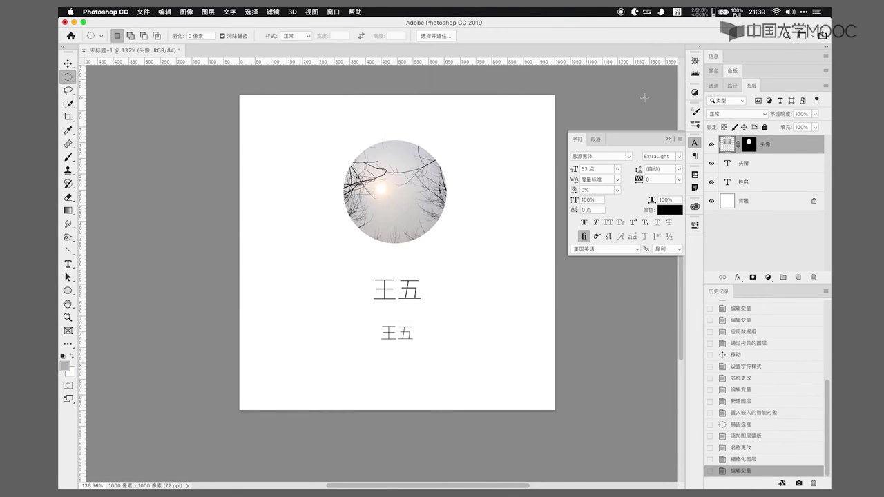
{"action": "left_click", "coordinate": [185, 12]}
{"action": "mouse_move", "coordinate": [207, 173]}
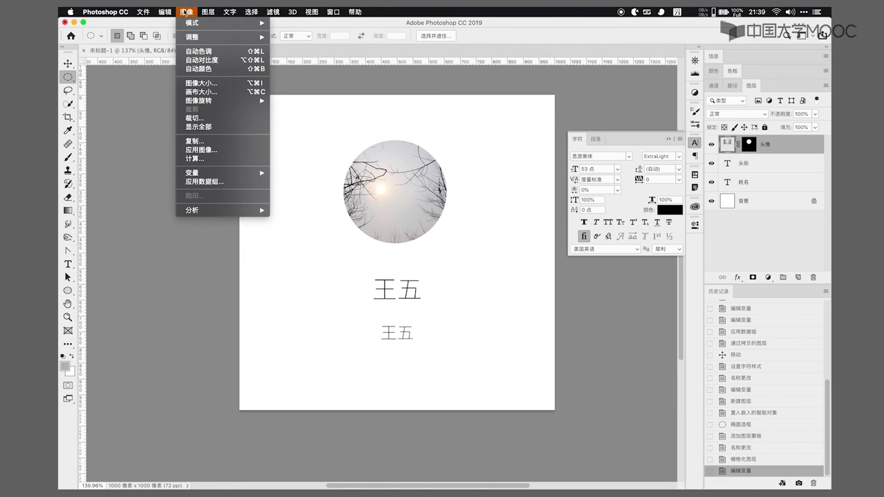
{"action": "left_click", "coordinate": [303, 182]}
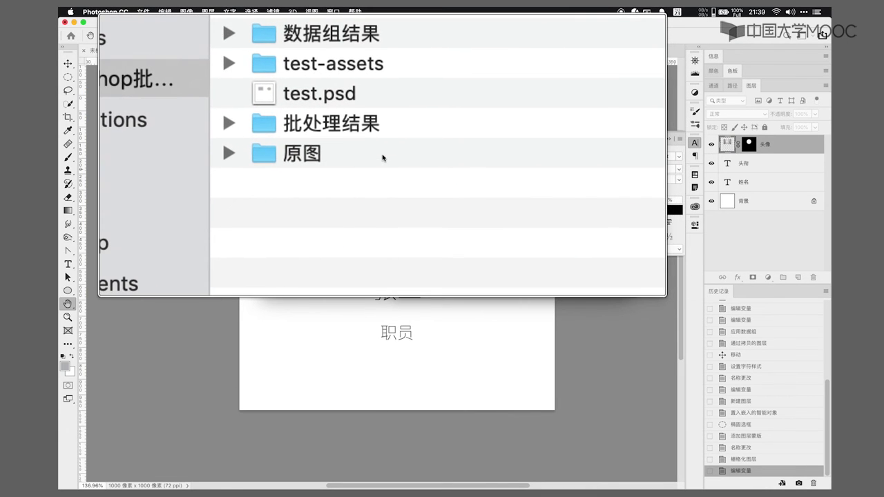
{"action": "double_click", "coordinate": [383, 157]}
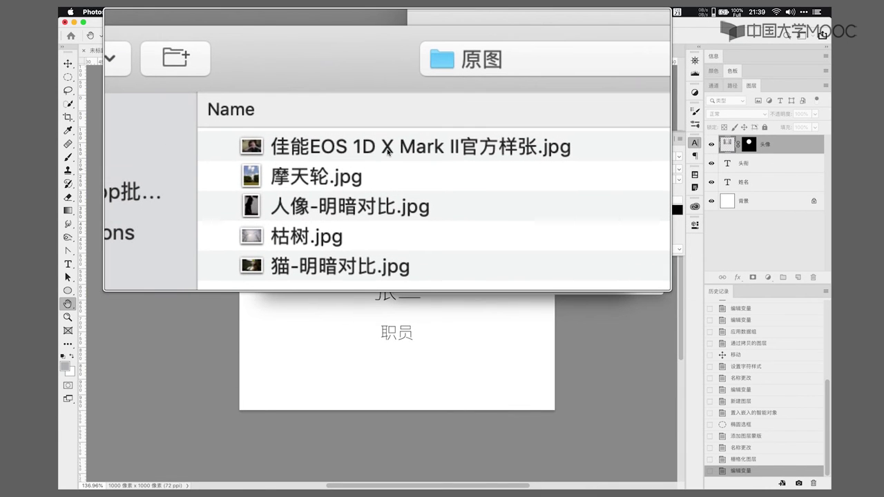
{"action": "left_click", "coordinate": [388, 148]}
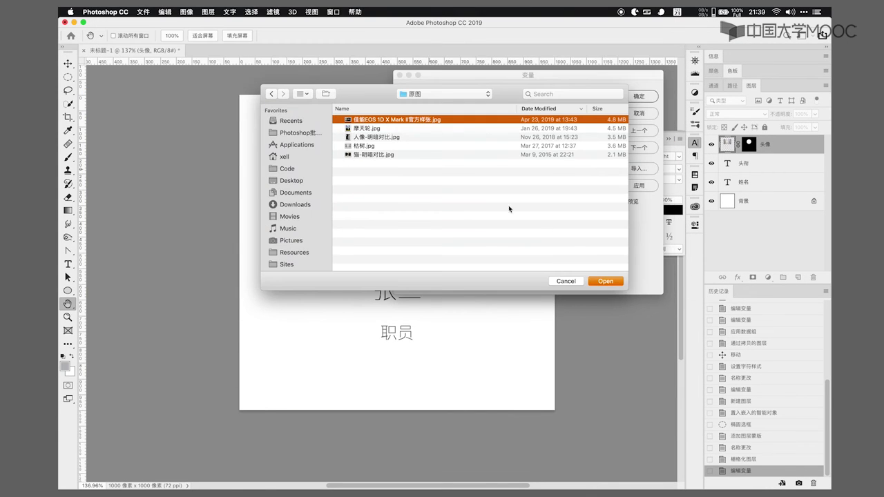
{"action": "left_click", "coordinate": [605, 281]}
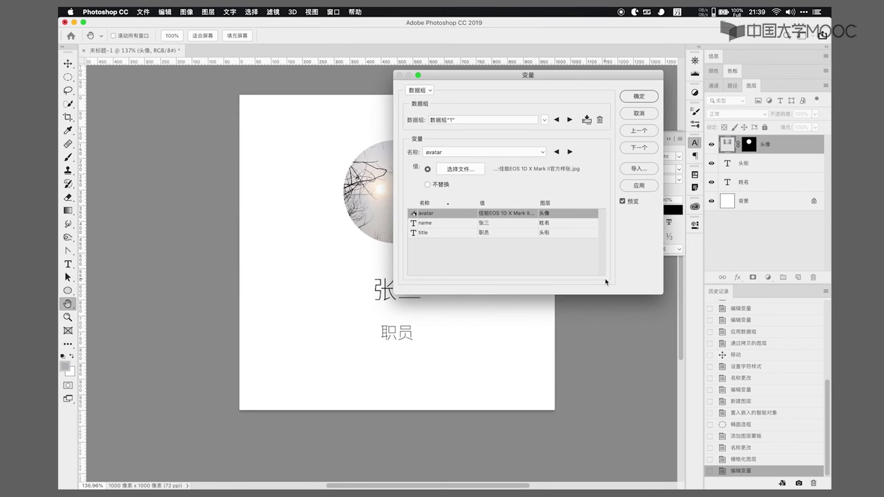
Assign 摩天轮.jpg to data set 2 and 人像-明暗对比.jpg to data set 3, then confirm.
{"action": "left_click", "coordinate": [570, 121]}
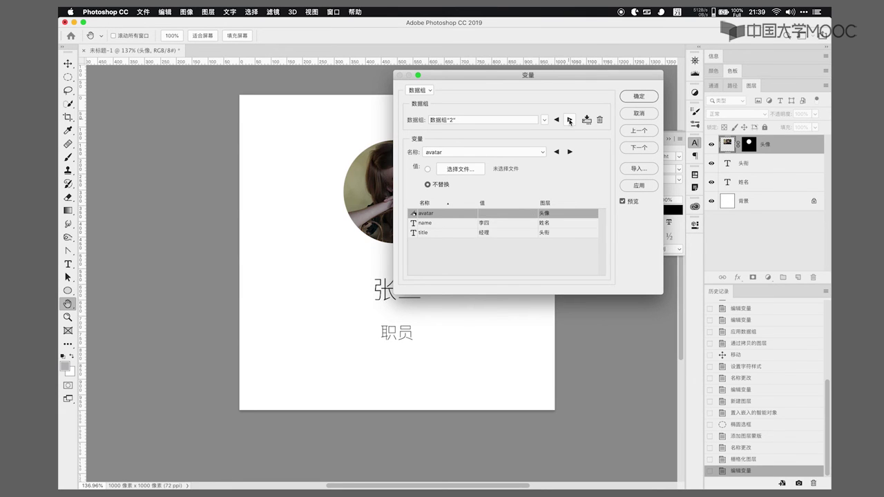
{"action": "left_click", "coordinate": [457, 169]}
{"action": "double_click", "coordinate": [396, 129]}
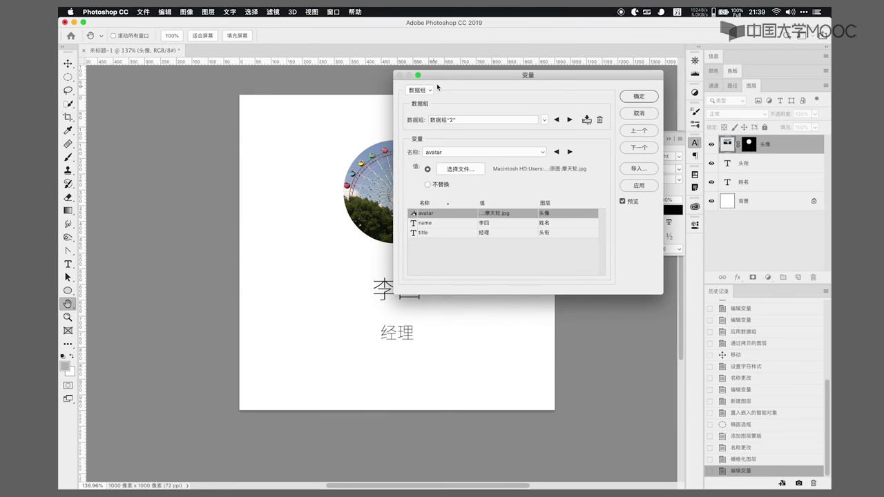
{"action": "left_click_drag", "start_coordinate": [451, 78], "coordinate": [193, 109]}
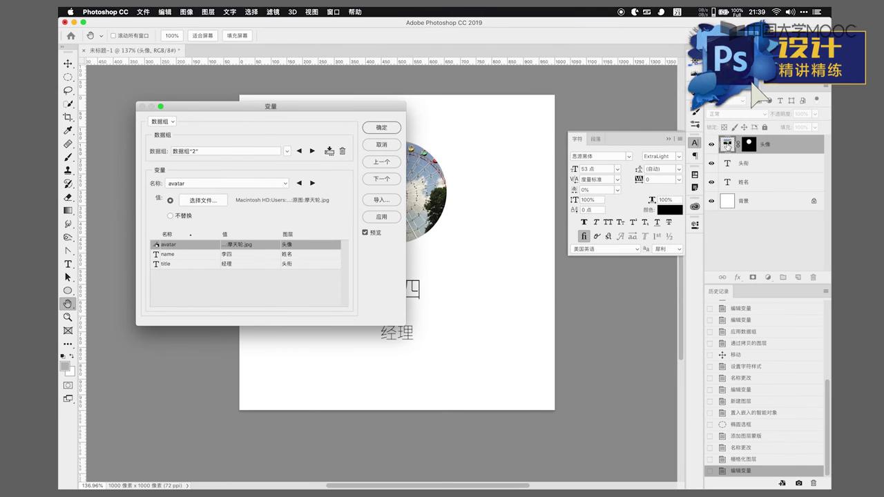
{"action": "left_click", "coordinate": [311, 152]}
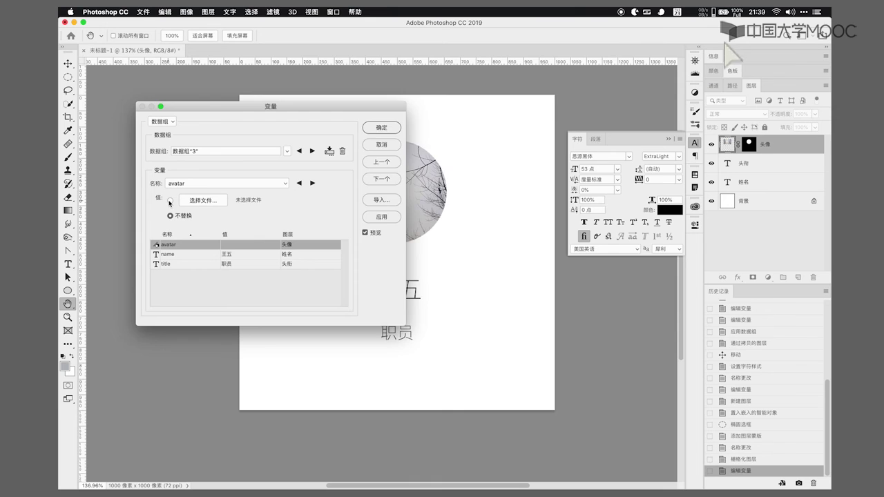
{"action": "left_click", "coordinate": [169, 201]}
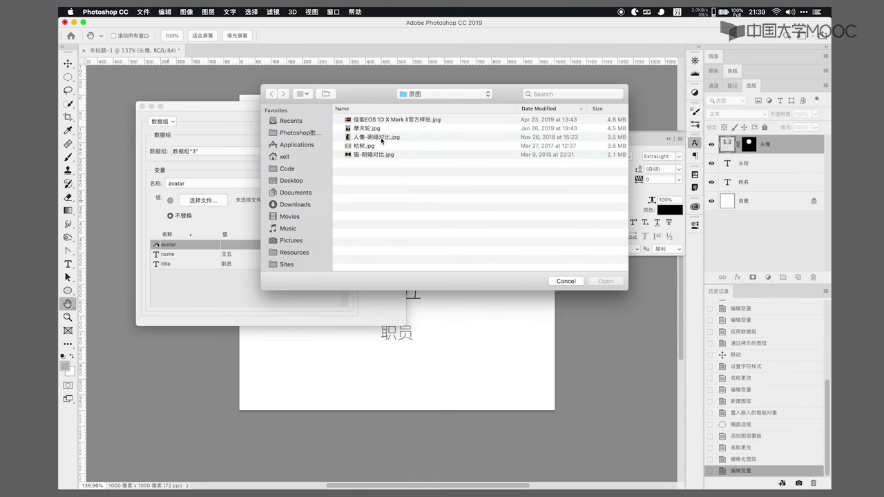
{"action": "double_click", "coordinate": [381, 138]}
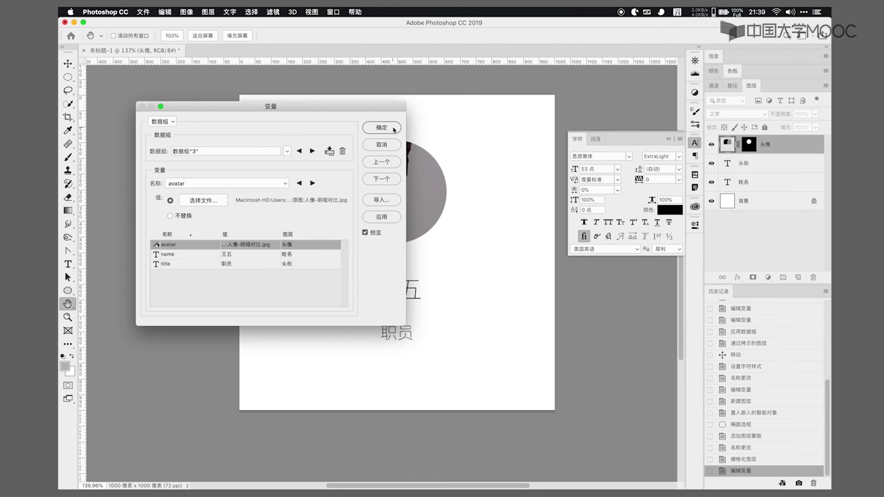
{"action": "left_click", "coordinate": [393, 128]}
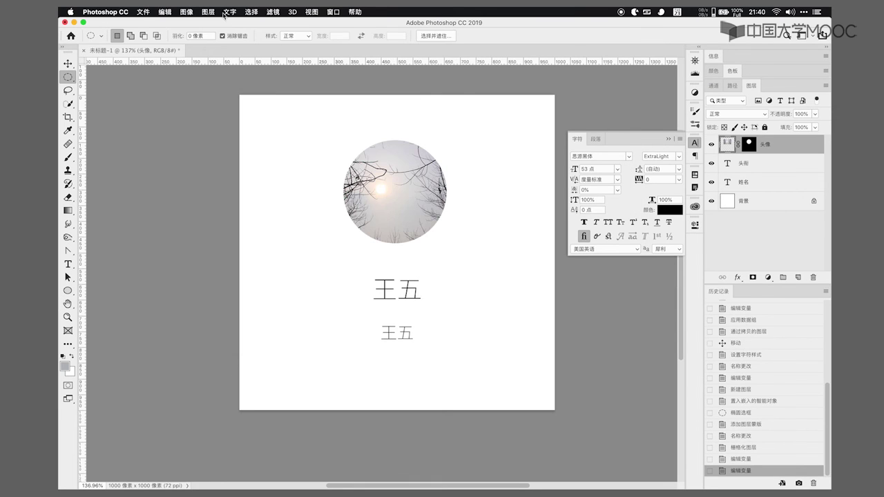
{"action": "left_click", "coordinate": [186, 12]}
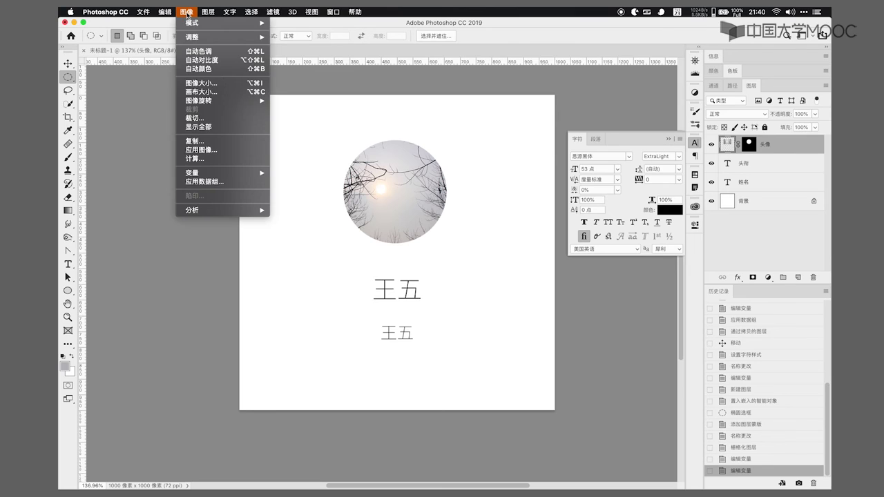
{"action": "left_click", "coordinate": [197, 182]}
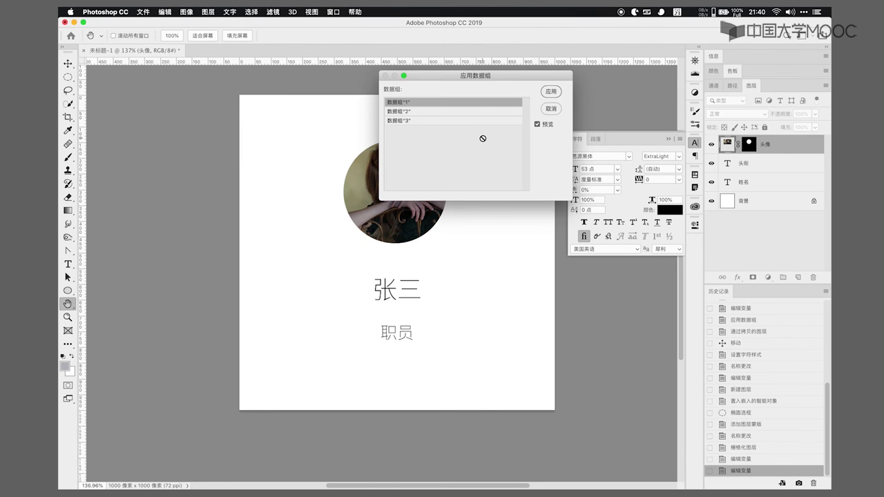
{"action": "left_click_drag", "start_coordinate": [486, 76], "coordinate": [601, 87]}
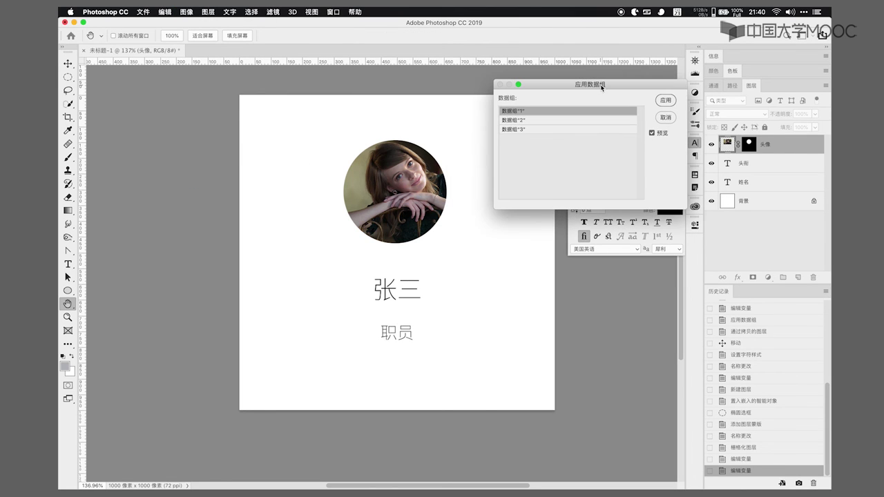
{"action": "left_click", "coordinate": [573, 120]}
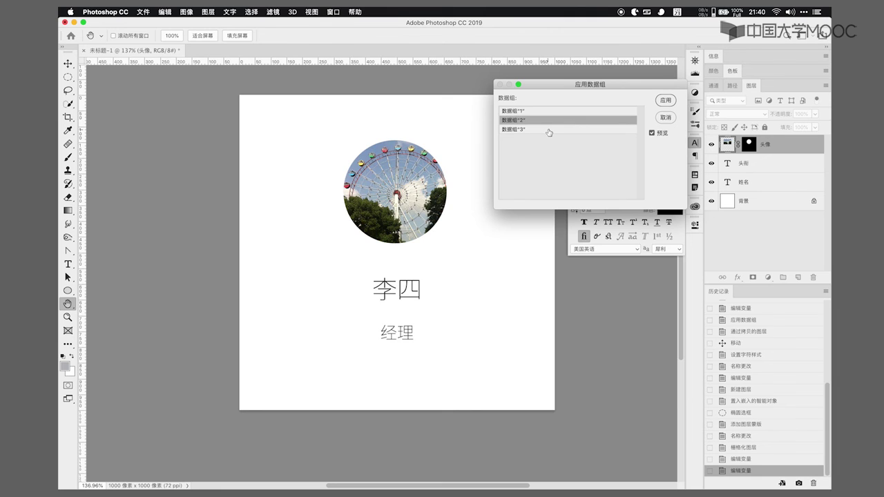
{"action": "left_click", "coordinate": [549, 130]}
{"action": "left_click", "coordinate": [567, 120]}
{"action": "left_click", "coordinate": [583, 112]}
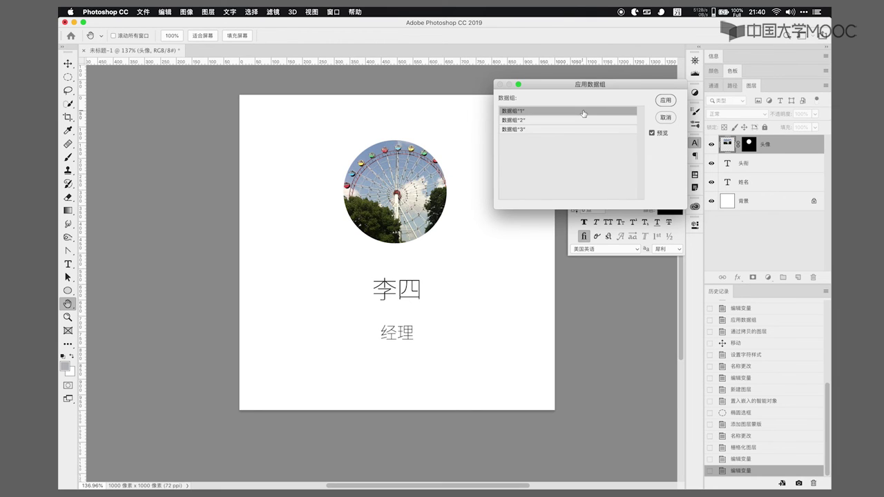
{"action": "left_click", "coordinate": [665, 118]}
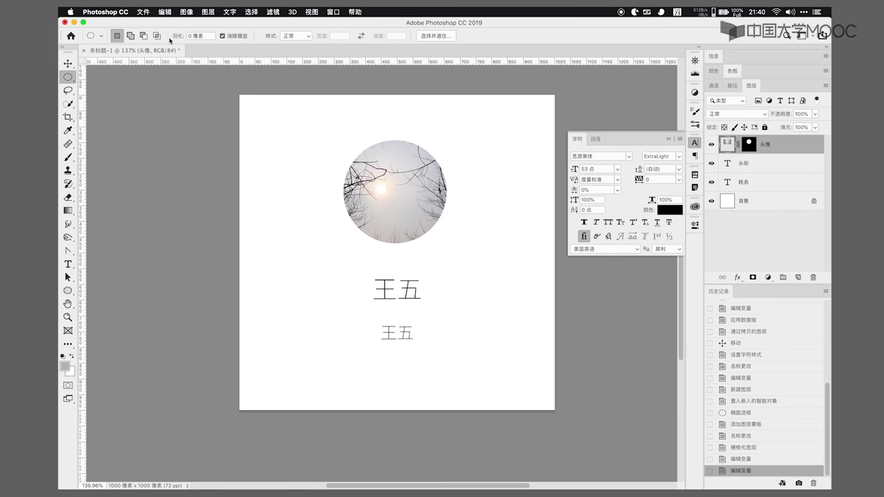
Browse the File menu, select the 姓名 then 头像 layers, and open the Image menu for Variables.
{"action": "left_click", "coordinate": [145, 12]}
{"action": "mouse_move", "coordinate": [150, 129]}
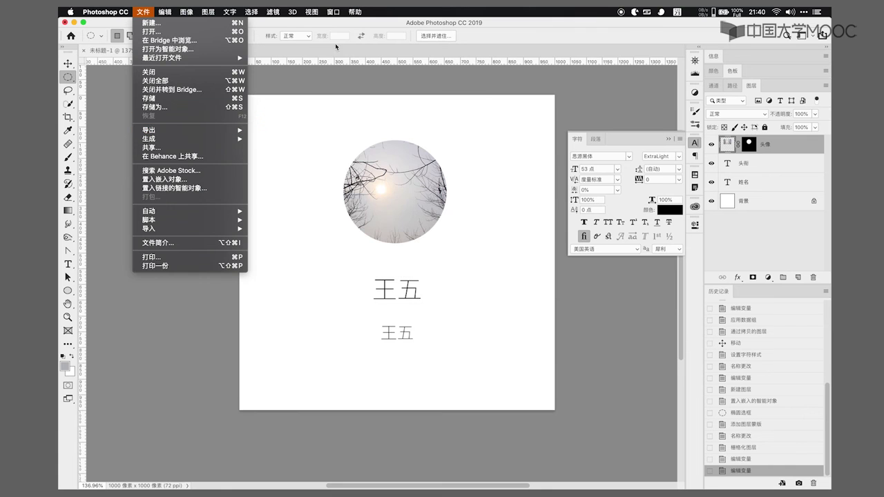
{"action": "left_click", "coordinate": [368, 29]}
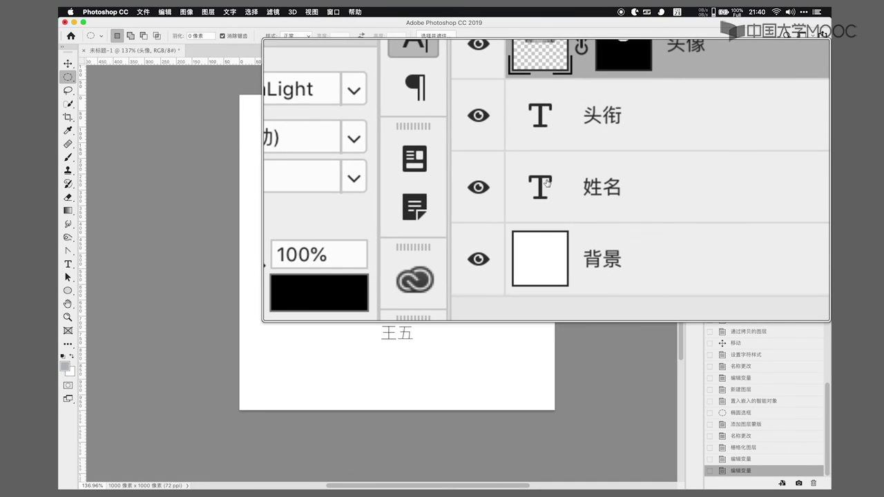
{"action": "left_click", "coordinate": [547, 183]}
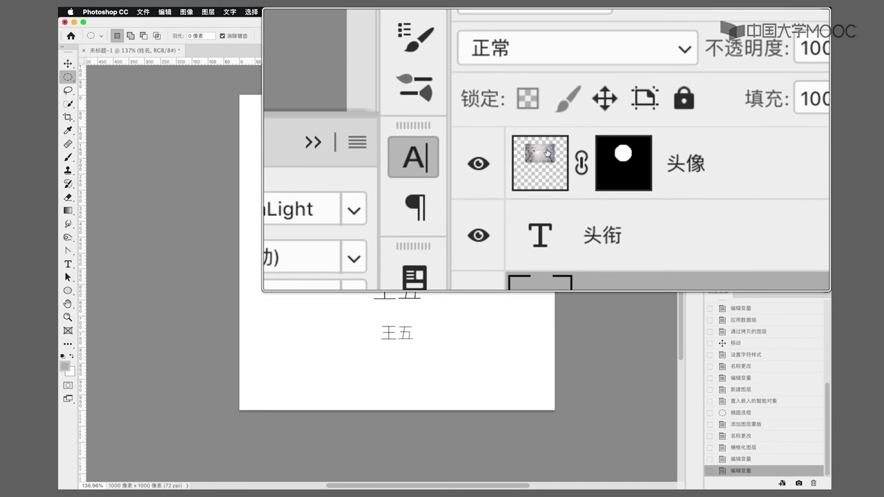
{"action": "left_click", "coordinate": [548, 153]}
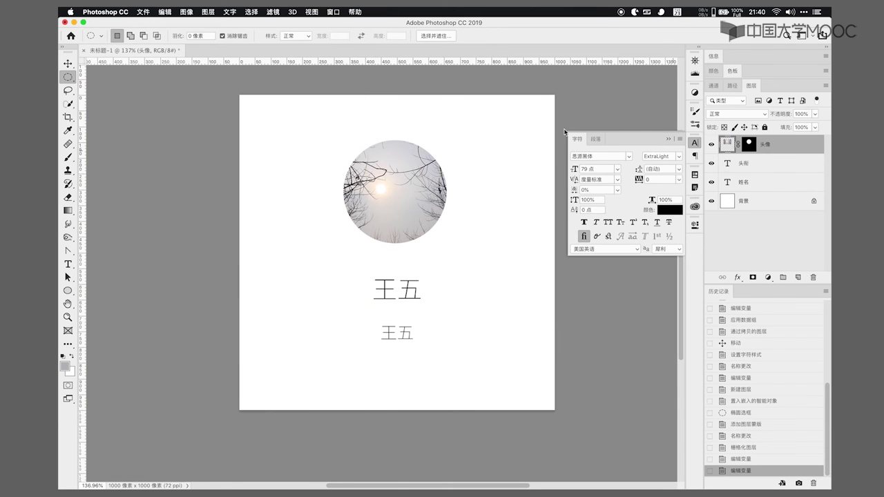
{"action": "left_click", "coordinate": [184, 13]}
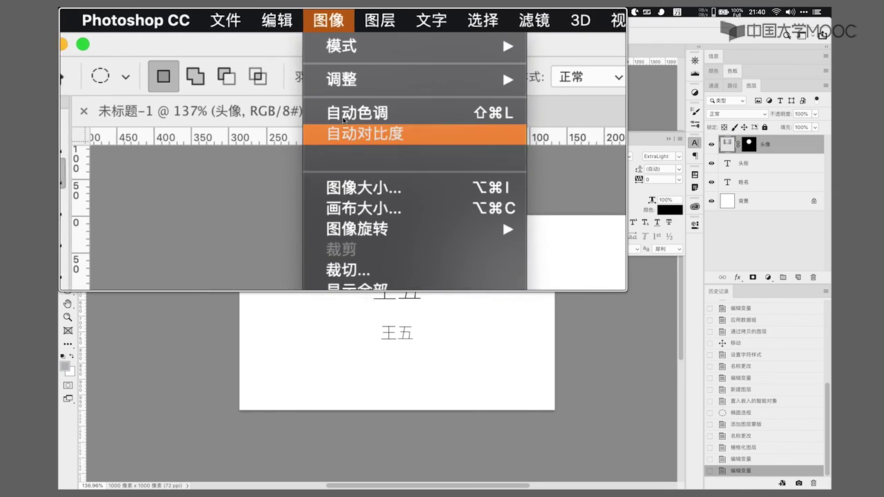
{"action": "mouse_move", "coordinate": [263, 175]}
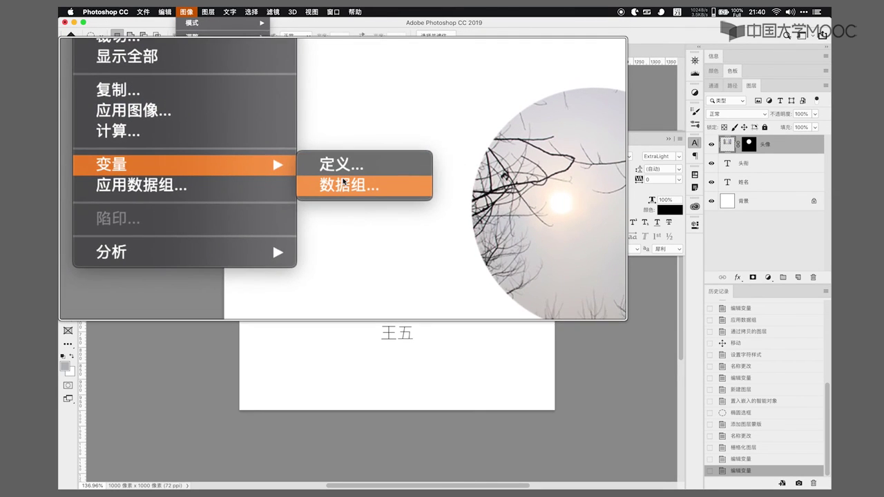
Open Image > Variables > Data Sets to check each set's name, title and avatar.
{"action": "left_click", "coordinate": [343, 191]}
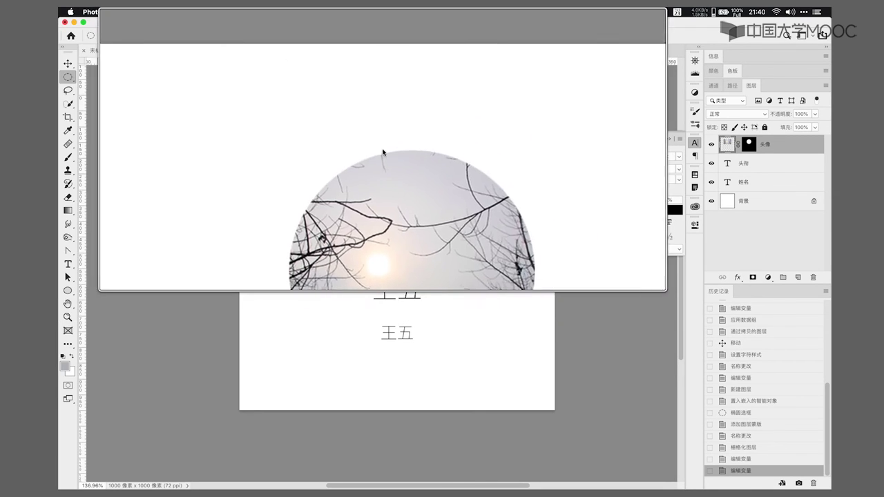